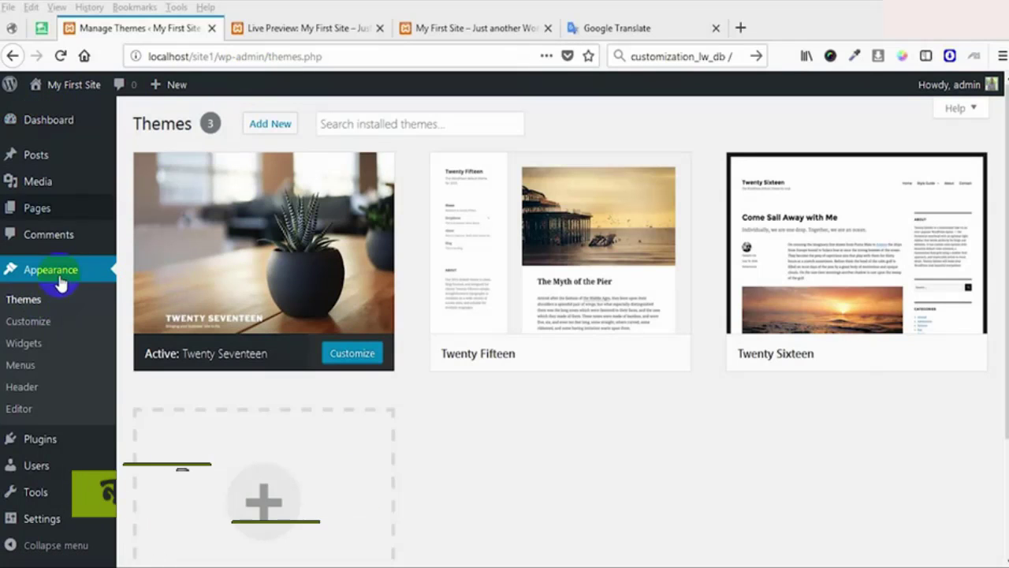
Open the page for adding new themes and look through the featured themes
{"action": "left_click", "coordinate": [36, 310]}
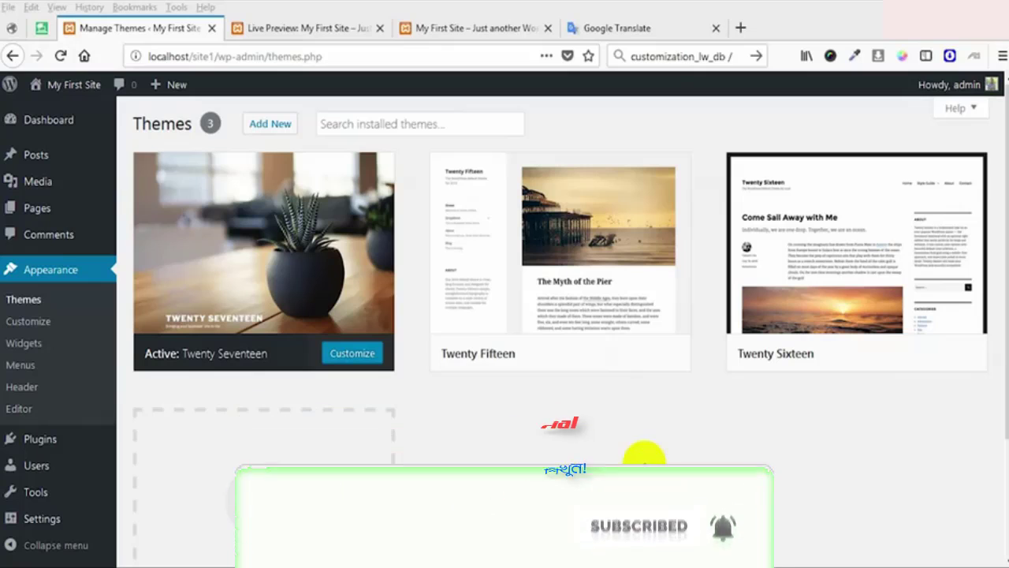
{"action": "left_click", "coordinate": [269, 125]}
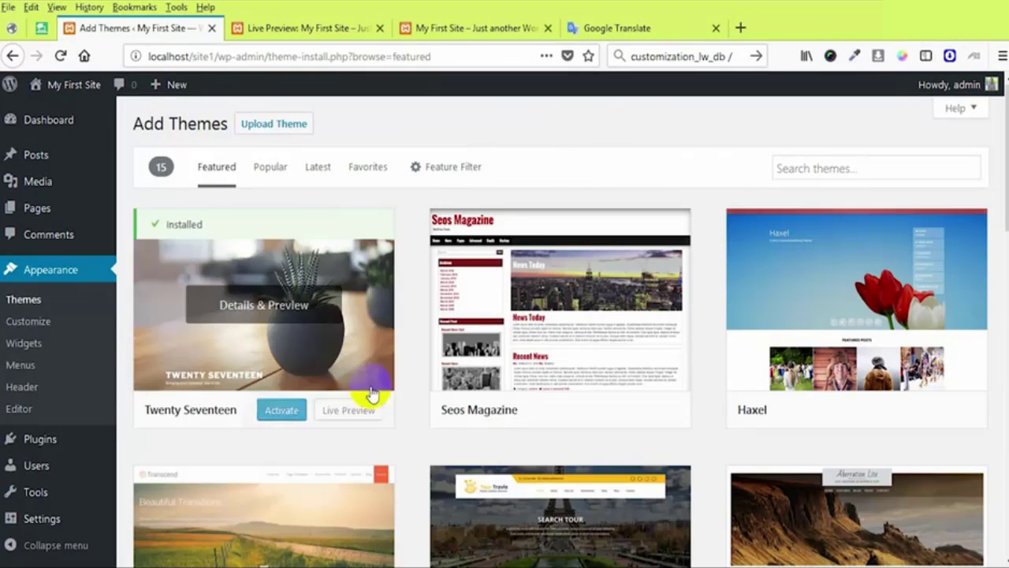
{"action": "scroll", "coordinate": [671, 423], "scroll_direction": "down", "scroll_amount": 2}
{"action": "scroll", "coordinate": [671, 422], "scroll_direction": "down", "scroll_amount": 3}
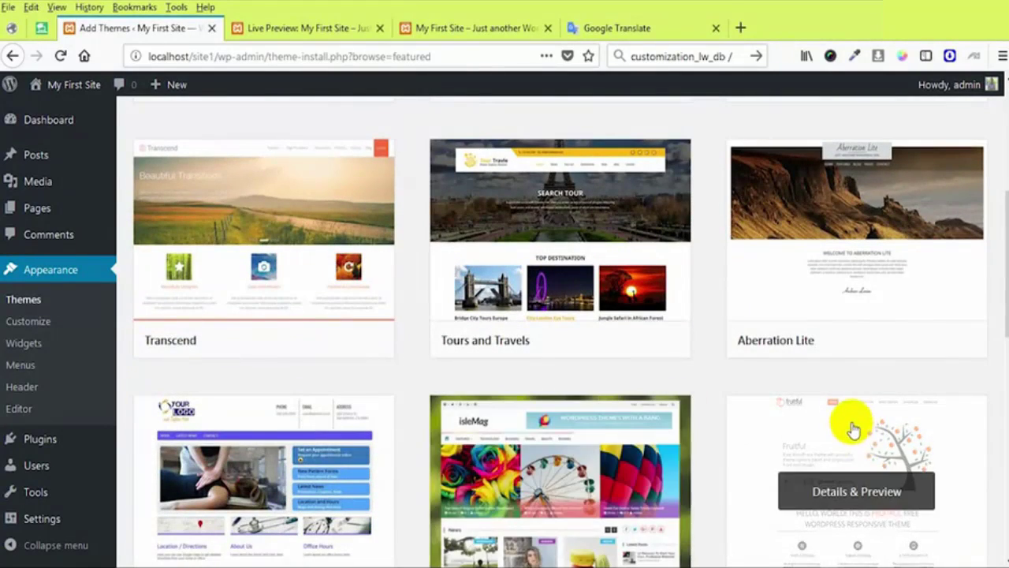
{"action": "scroll", "coordinate": [850, 426], "scroll_direction": "down", "scroll_amount": 4}
{"action": "scroll", "coordinate": [846, 429], "scroll_direction": "down", "scroll_amount": 4}
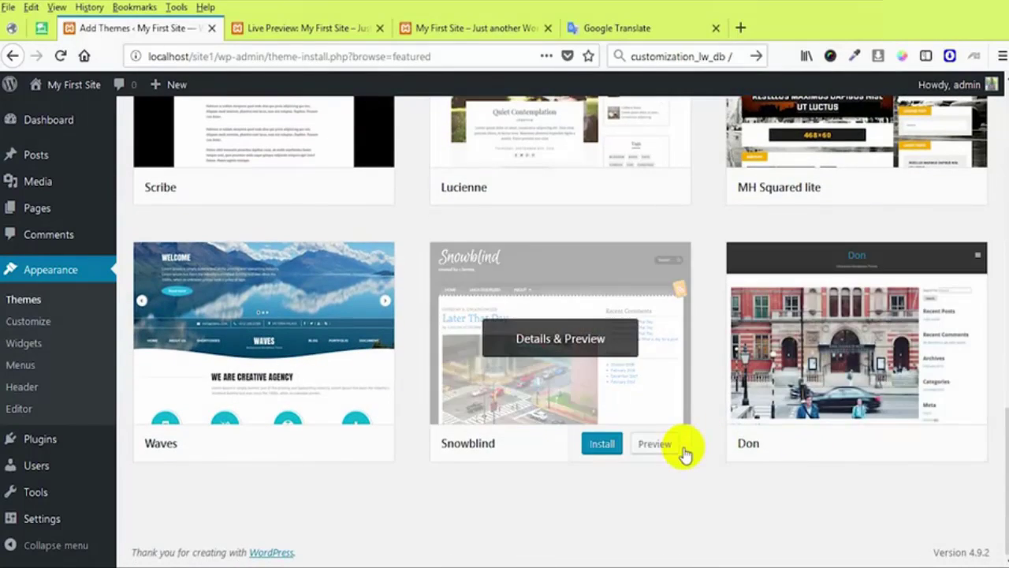
{"action": "scroll", "coordinate": [682, 447], "scroll_direction": "up", "scroll_amount": 6}
{"action": "scroll", "coordinate": [682, 446], "scroll_direction": "up", "scroll_amount": 6}
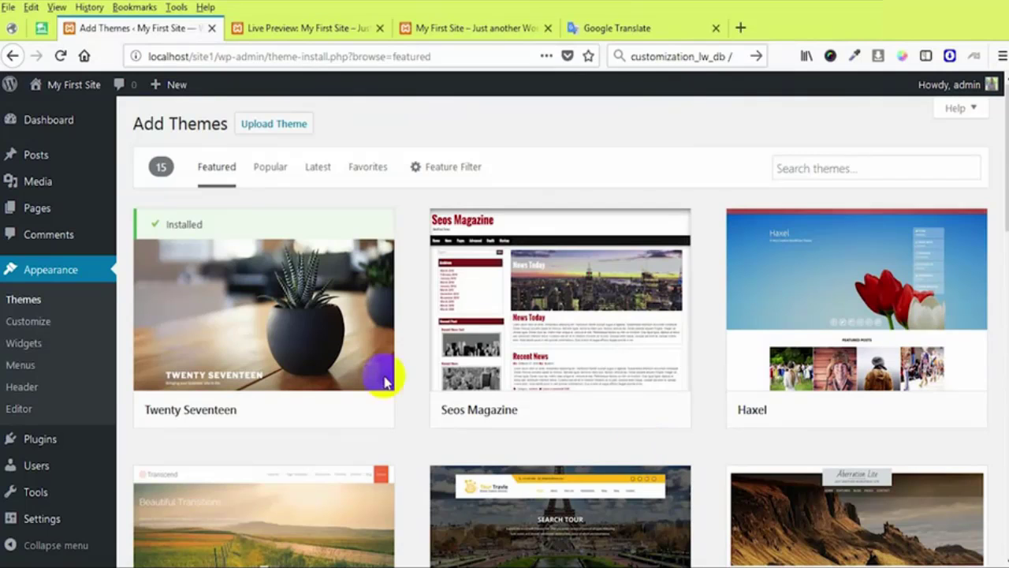
Switch the theme listing to Popular and on to Latest, and browse the latest themes
{"action": "left_click", "coordinate": [262, 180]}
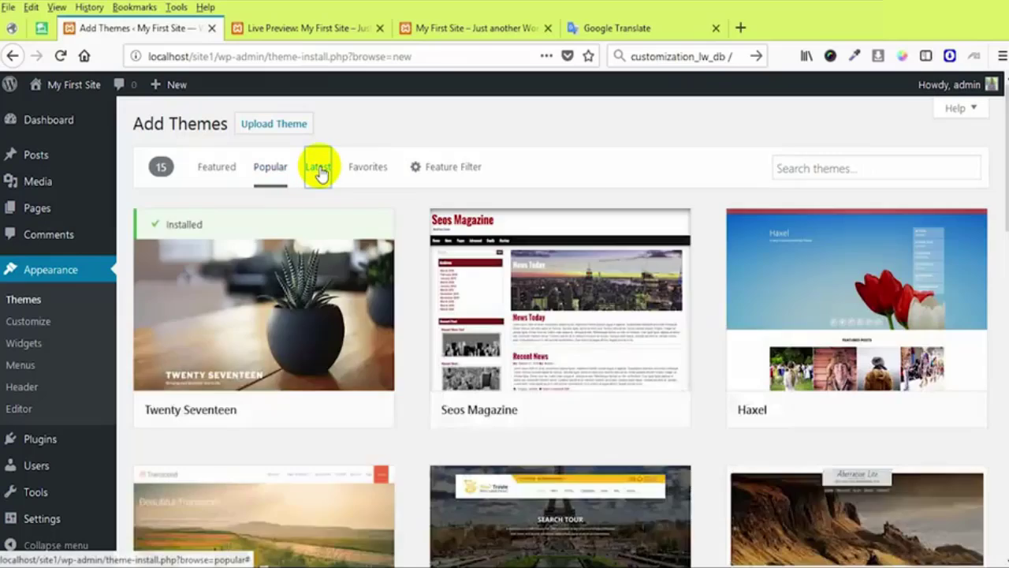
{"action": "left_click", "coordinate": [319, 170]}
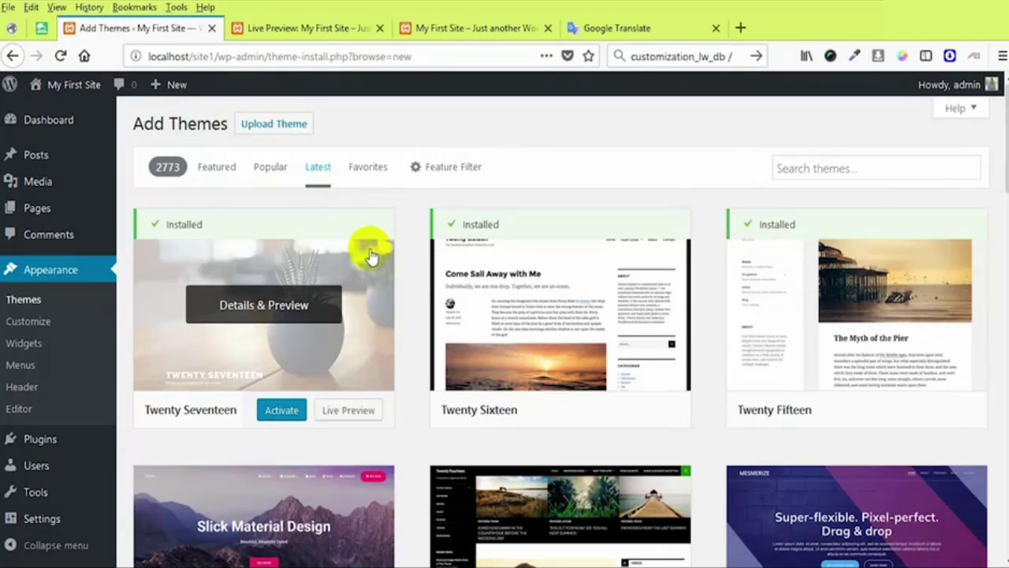
{"action": "scroll", "coordinate": [268, 233], "scroll_direction": "down", "scroll_amount": 7}
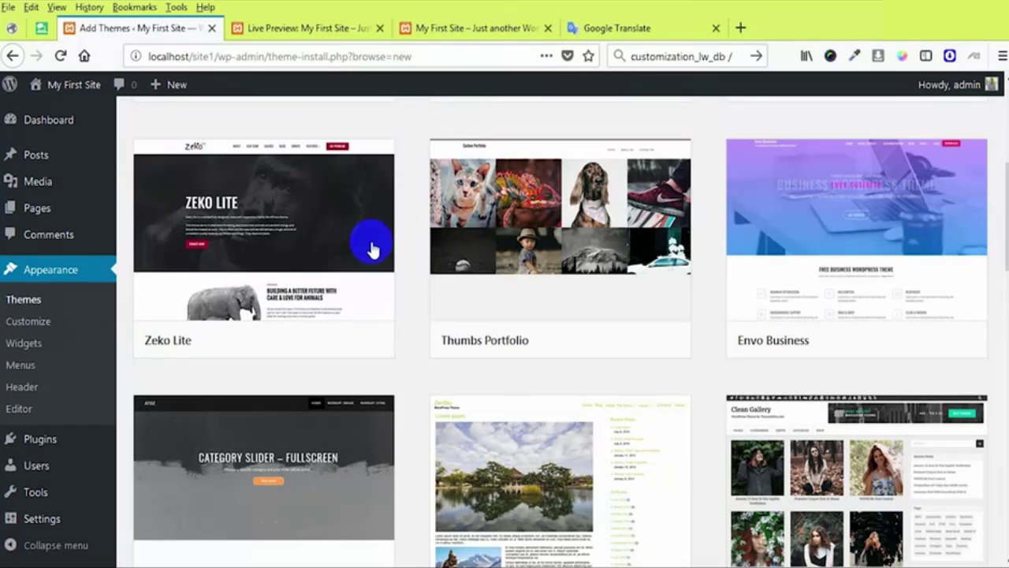
{"action": "scroll", "coordinate": [374, 248], "scroll_direction": "down", "scroll_amount": 2}
{"action": "mouse_move", "coordinate": [363, 253]}
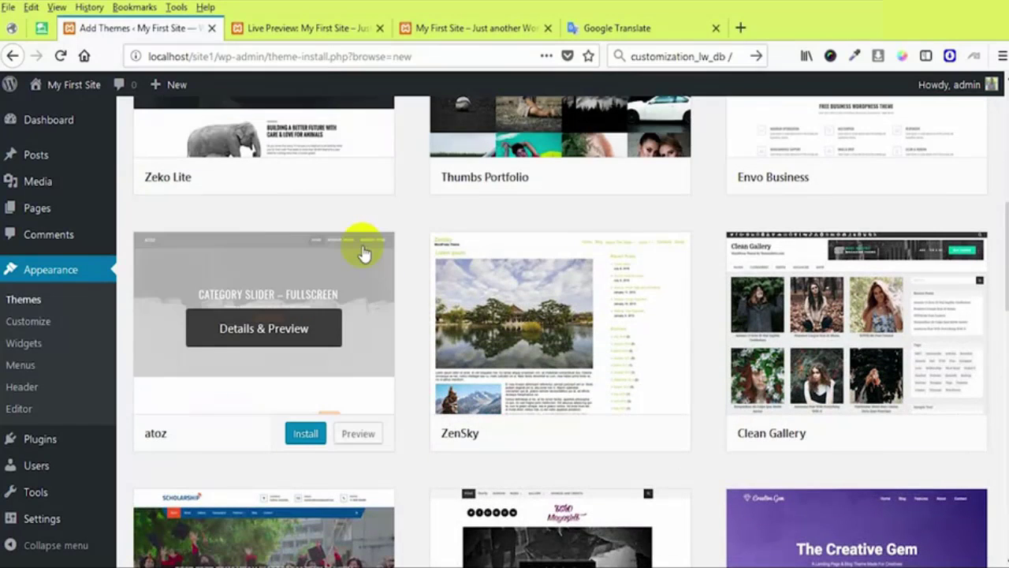
{"action": "scroll", "coordinate": [364, 252], "scroll_direction": "down", "scroll_amount": 2}
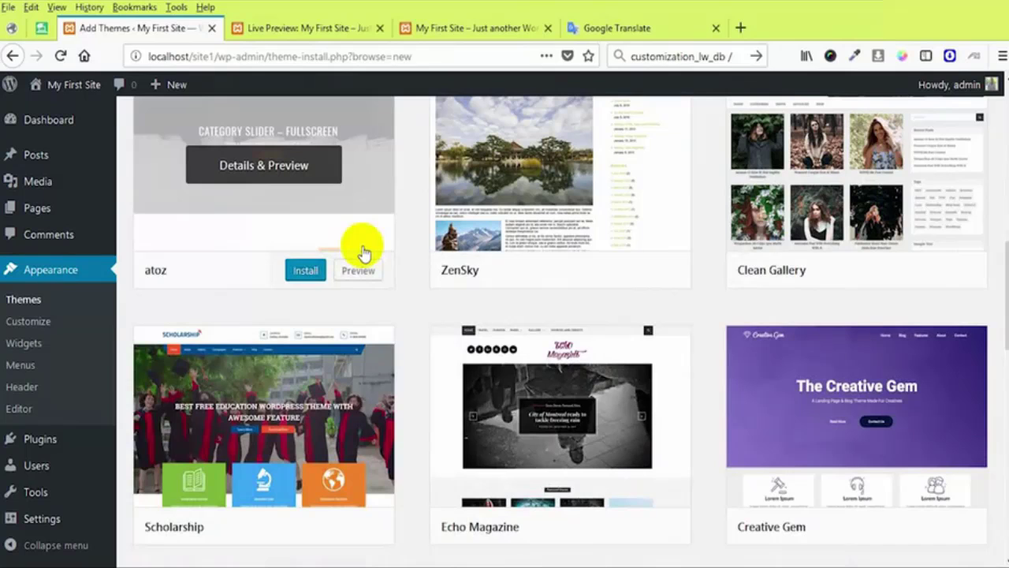
{"action": "scroll", "coordinate": [364, 252], "scroll_direction": "down", "scroll_amount": 2}
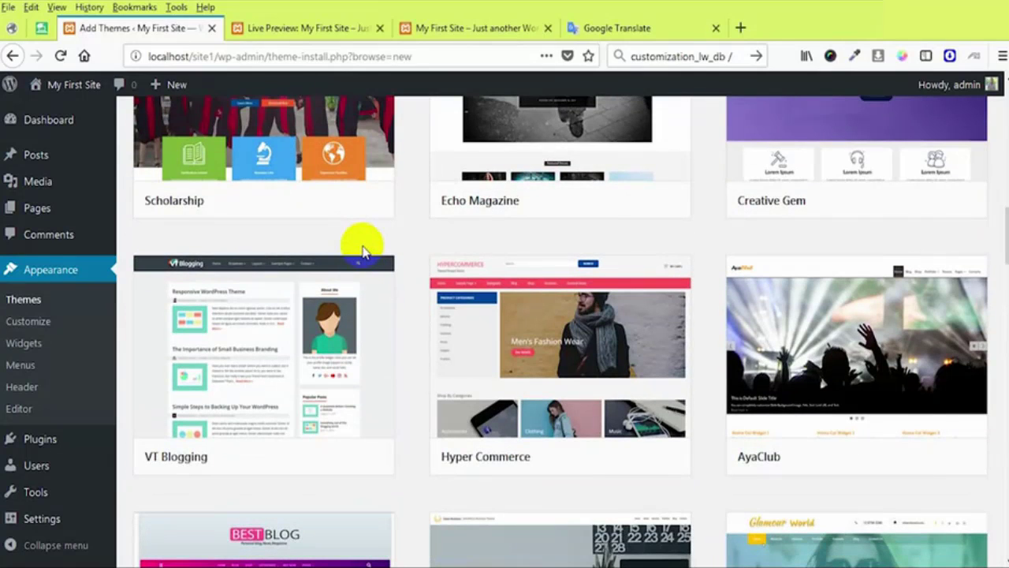
{"action": "scroll", "coordinate": [363, 252], "scroll_direction": "down", "scroll_amount": 2}
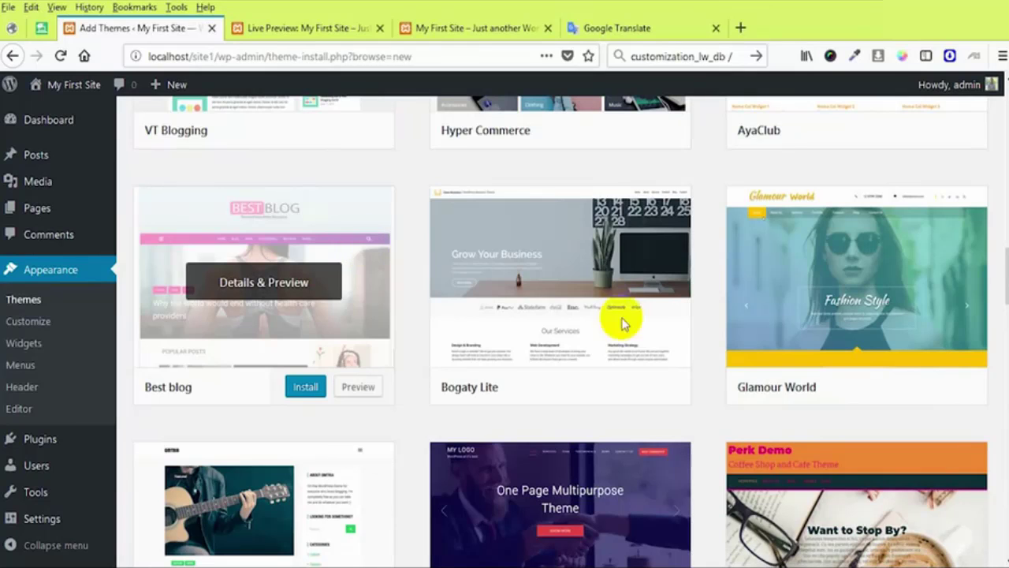
{"action": "scroll", "coordinate": [698, 335], "scroll_direction": "down", "scroll_amount": 2}
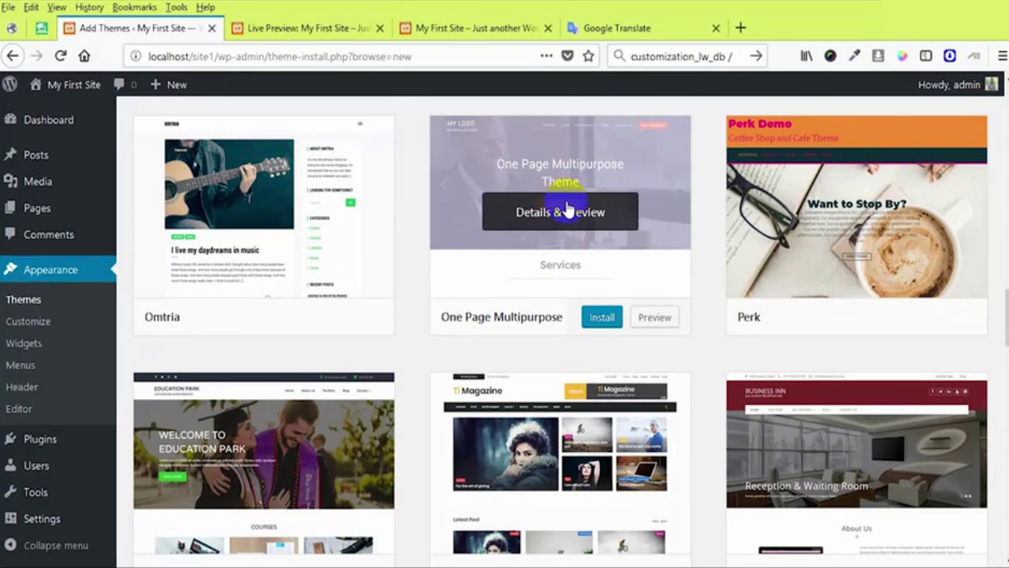
{"action": "scroll", "coordinate": [556, 225], "scroll_direction": "down", "scroll_amount": 1}
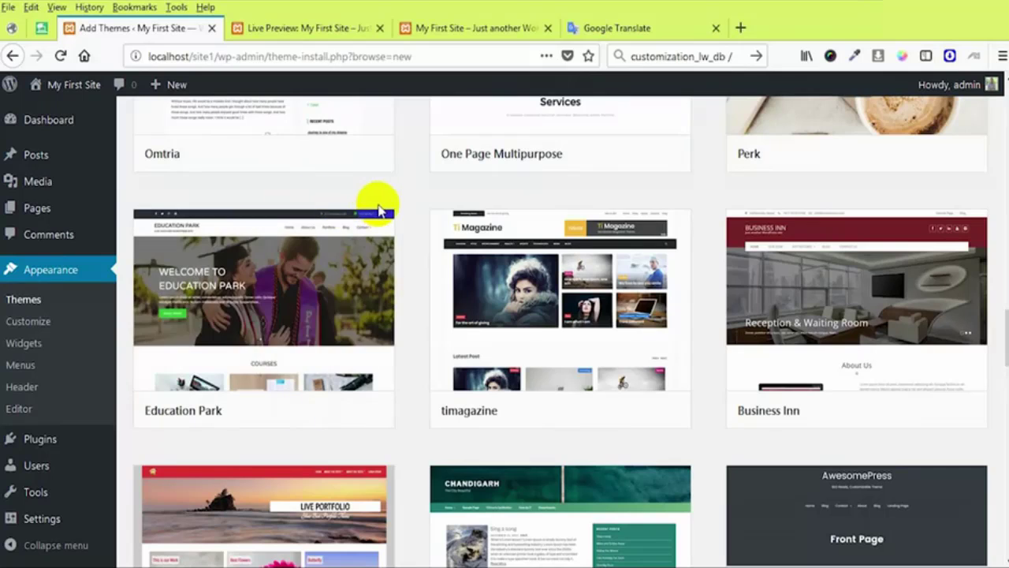
Open the details and preview of the Education Park theme from the latest themes
{"action": "left_click", "coordinate": [301, 304]}
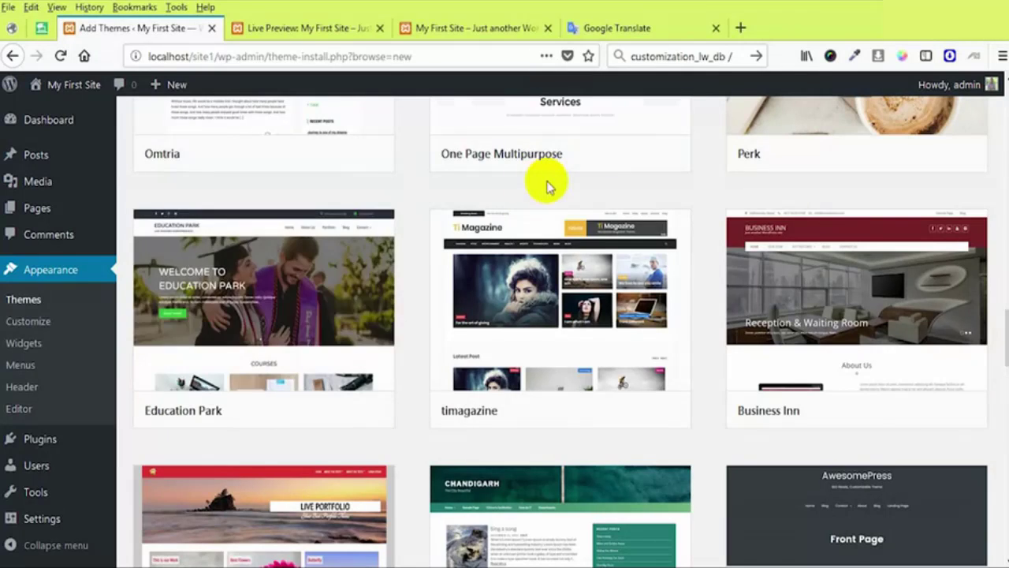
{"action": "scroll", "coordinate": [541, 176], "scroll_direction": "up", "scroll_amount": 2}
{"action": "left_click", "coordinate": [555, 213]}
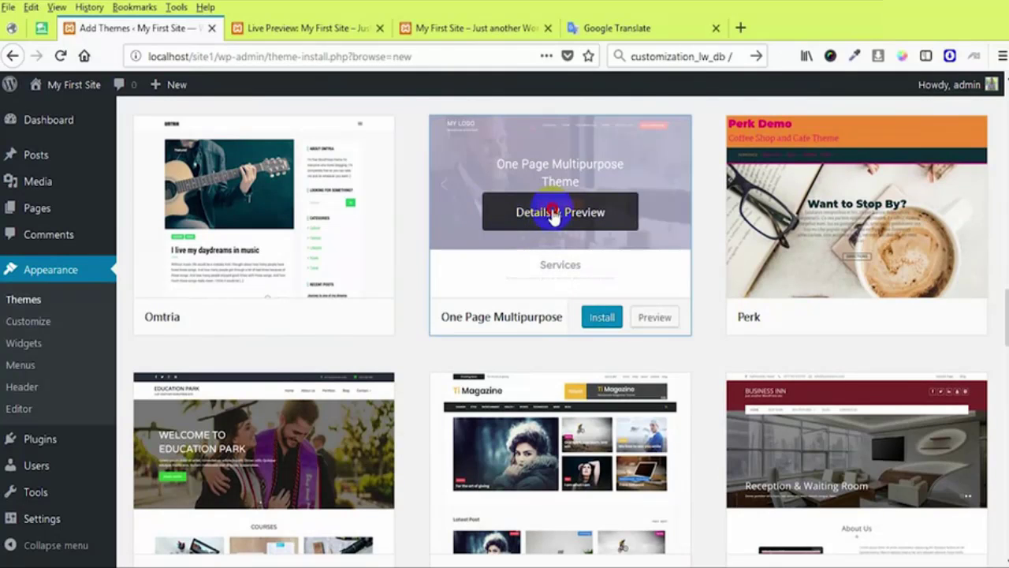
{"action": "left_click_drag", "start_coordinate": [555, 212], "coordinate": [485, 213]}
{"action": "left_click", "coordinate": [397, 349]}
{"action": "scroll", "coordinate": [388, 350], "scroll_direction": "down", "scroll_amount": 2}
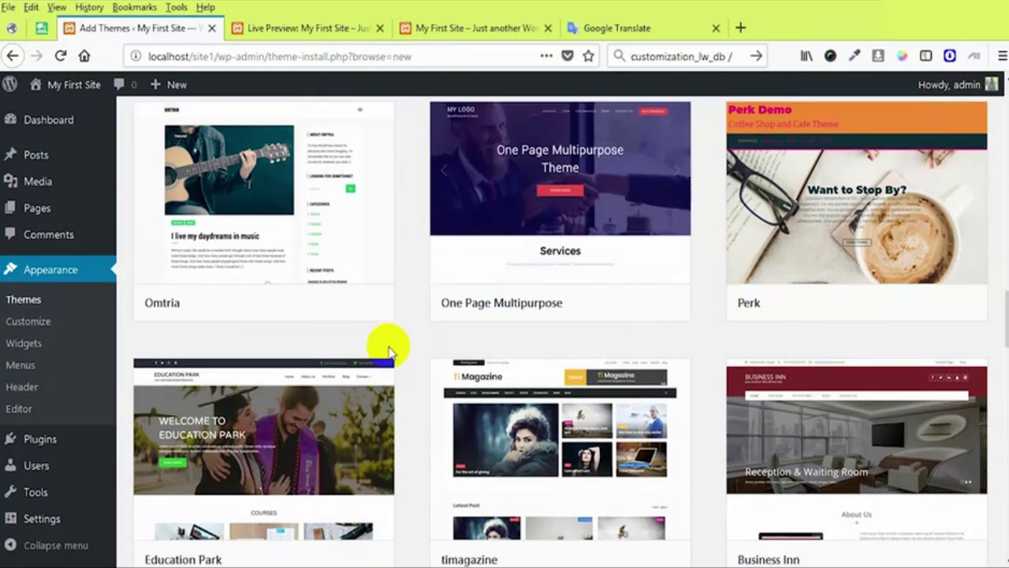
{"action": "scroll", "coordinate": [389, 351], "scroll_direction": "down", "scroll_amount": 2}
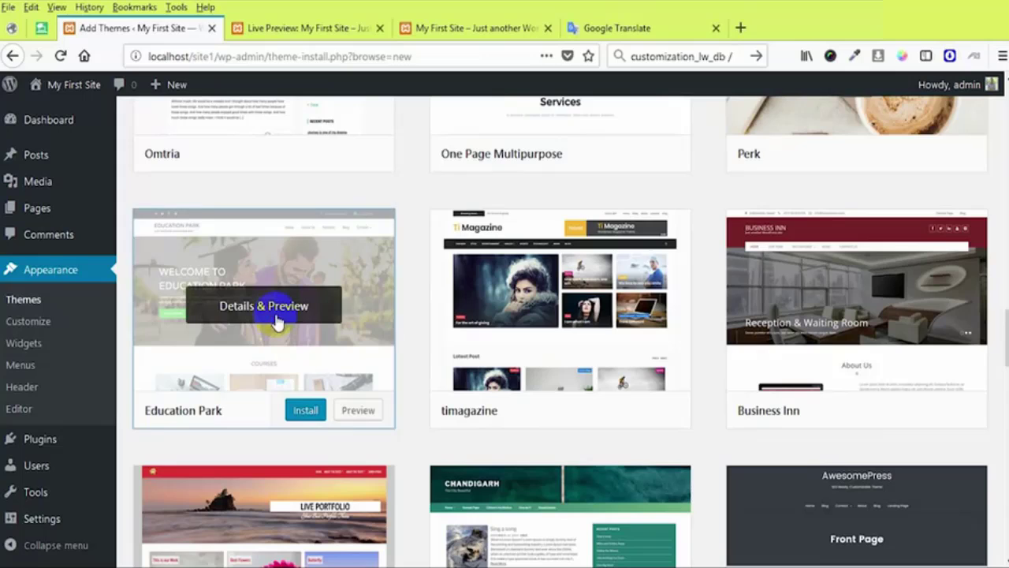
{"action": "left_click", "coordinate": [276, 319]}
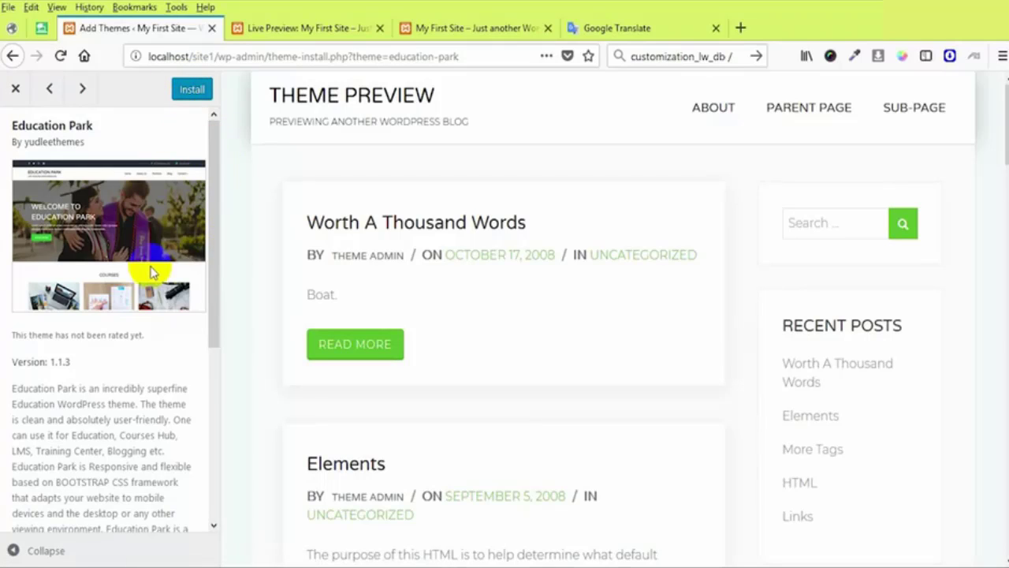
Examine the Education Park preview down to its footer and install the theme
{"action": "scroll", "coordinate": [1002, 164], "scroll_direction": "down", "scroll_amount": 3}
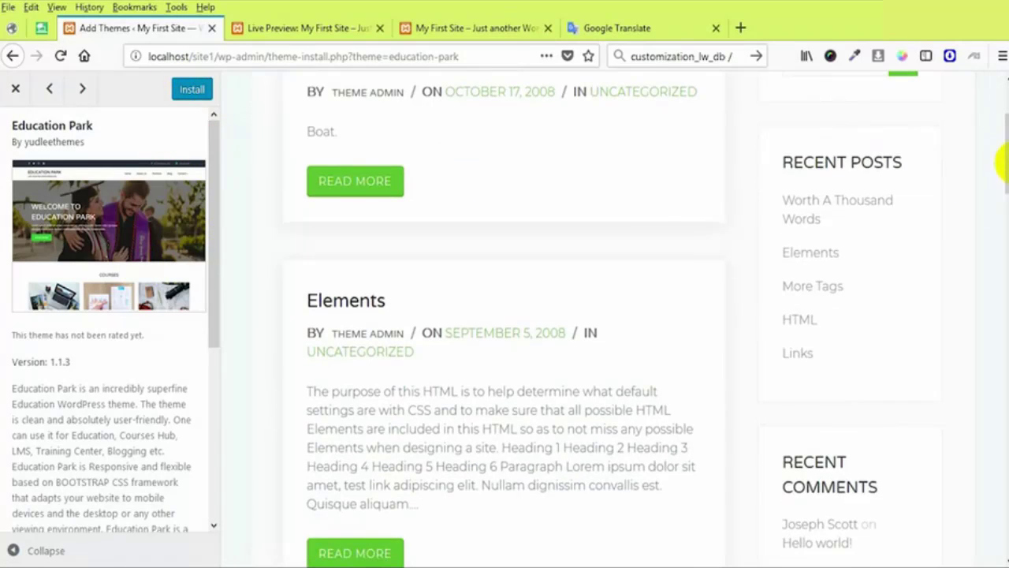
{"action": "left_click_drag", "start_coordinate": [1000, 185], "coordinate": [1003, 562]}
{"action": "scroll", "coordinate": [500, 266], "scroll_direction": "up", "scroll_amount": 1}
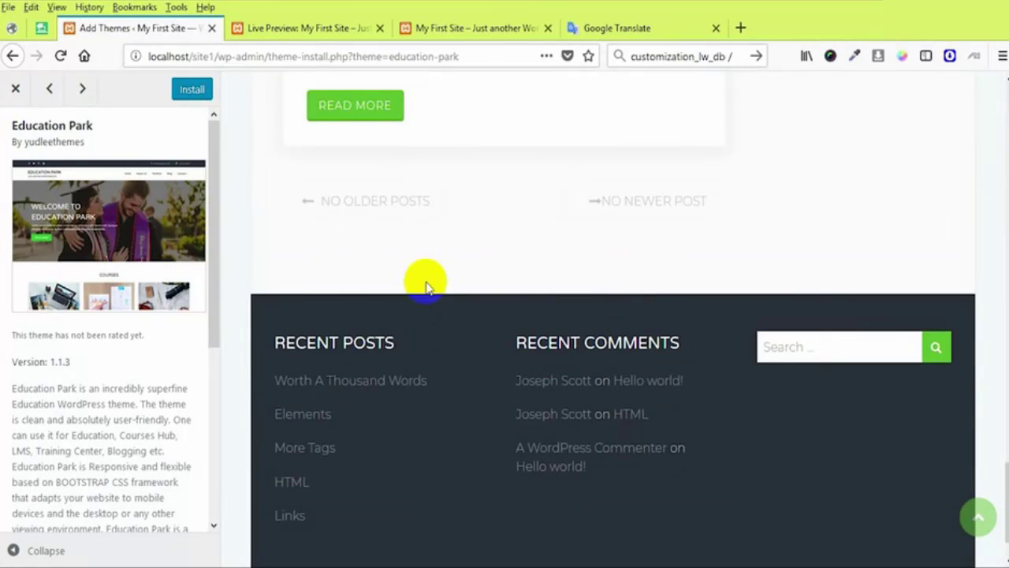
{"action": "scroll", "coordinate": [259, 281], "scroll_direction": "down", "scroll_amount": 2}
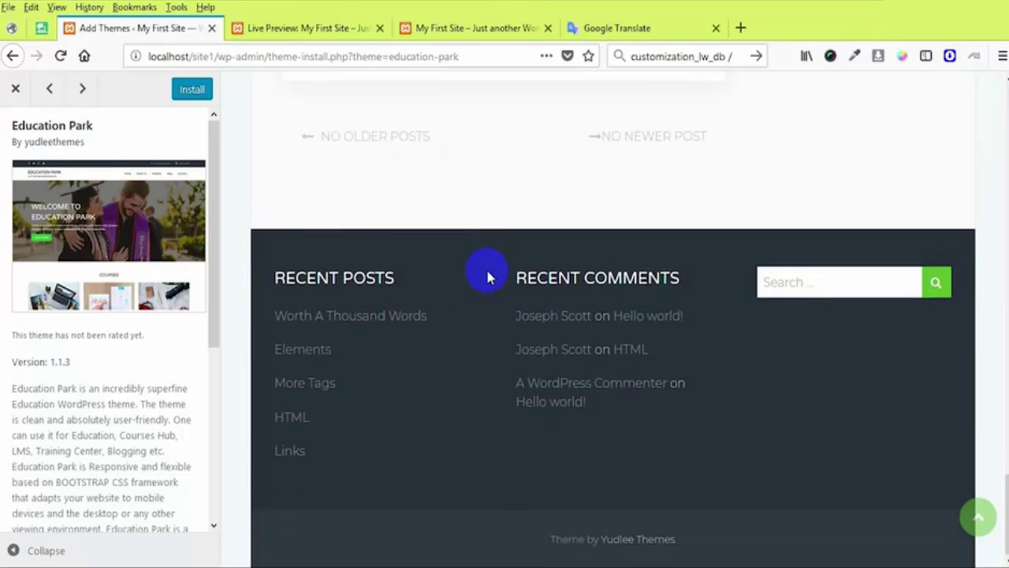
{"action": "scroll", "coordinate": [484, 272], "scroll_direction": "up", "scroll_amount": 6}
{"action": "scroll", "coordinate": [485, 273], "scroll_direction": "up", "scroll_amount": 5}
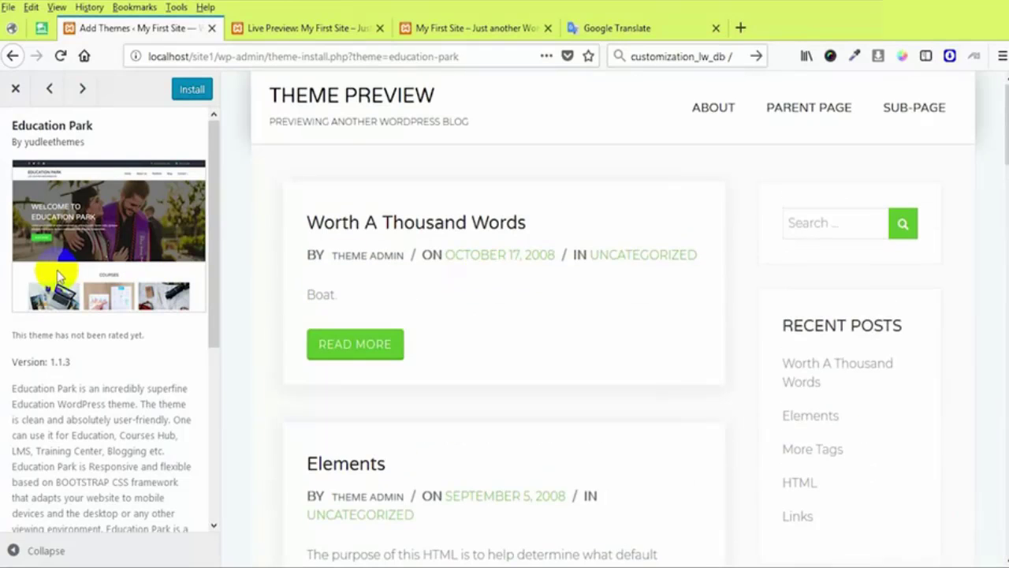
{"action": "scroll", "coordinate": [79, 268], "scroll_direction": "down", "scroll_amount": 4}
{"action": "scroll", "coordinate": [91, 268], "scroll_direction": "up", "scroll_amount": 5}
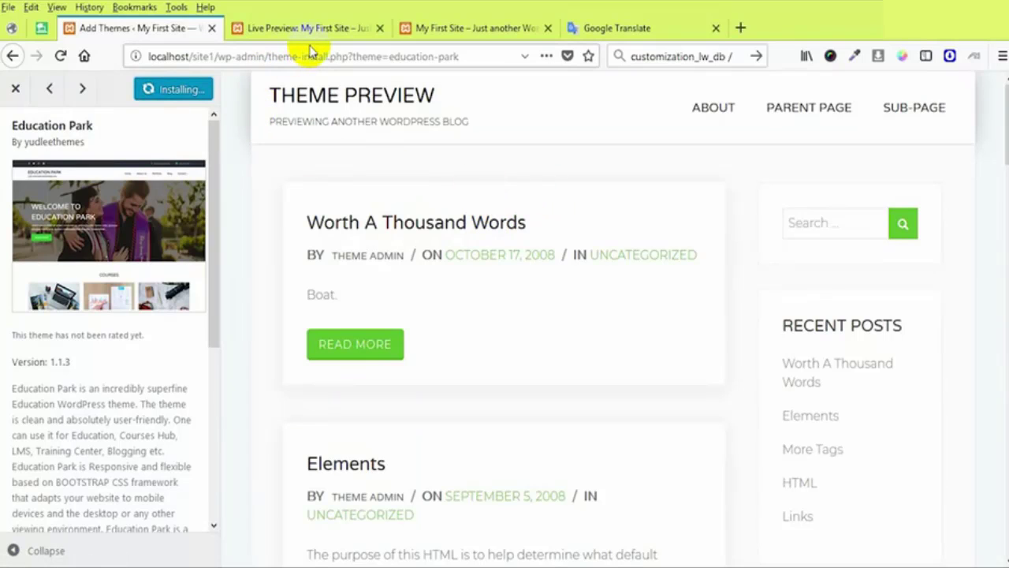
Close the Live Preview page and review the My First Site home page from header to footer
{"action": "left_click", "coordinate": [379, 29]}
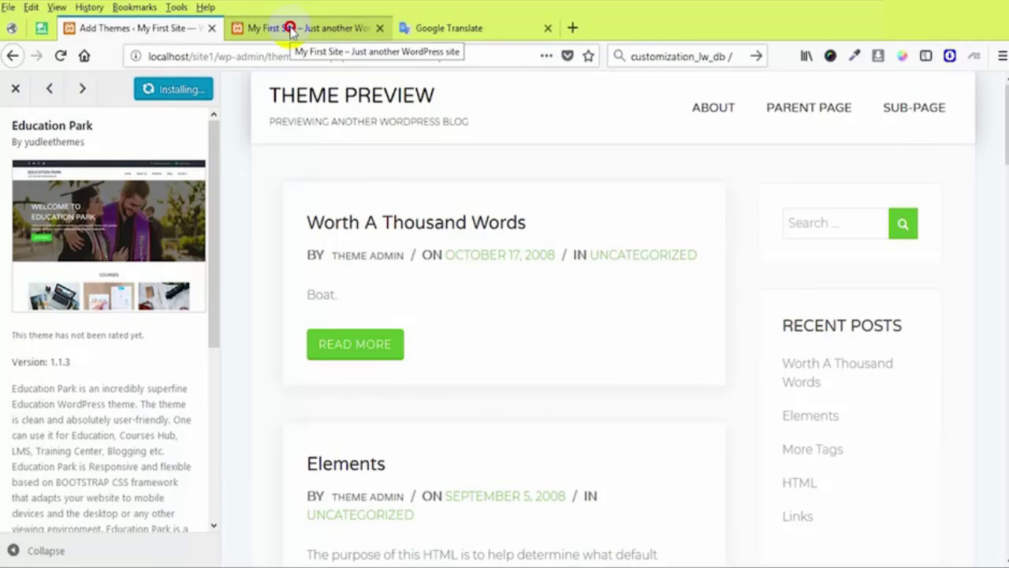
{"action": "left_click", "coordinate": [290, 29]}
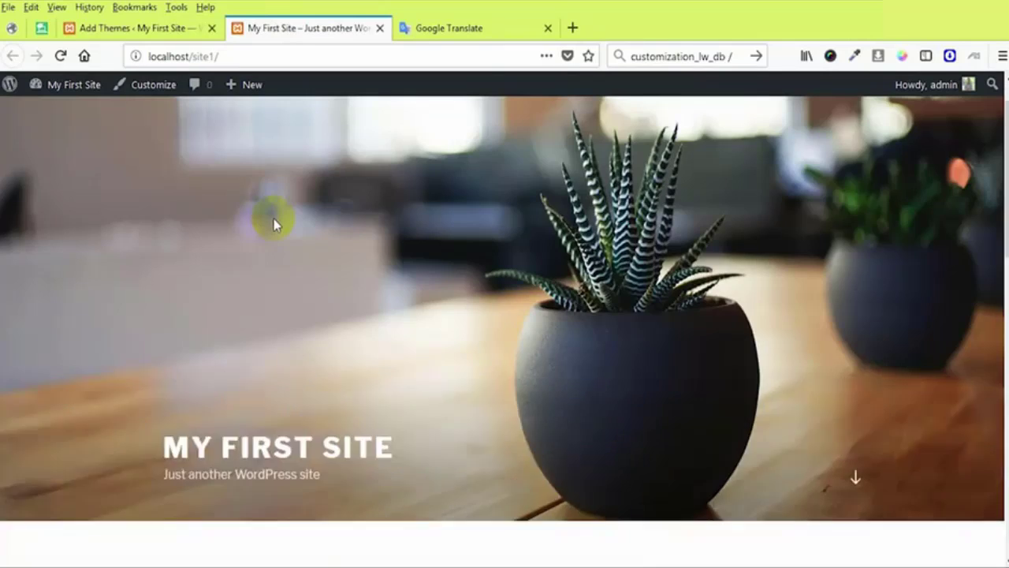
{"action": "scroll", "coordinate": [274, 225], "scroll_direction": "down", "scroll_amount": 15}
{"action": "scroll", "coordinate": [295, 268], "scroll_direction": "up", "scroll_amount": 10}
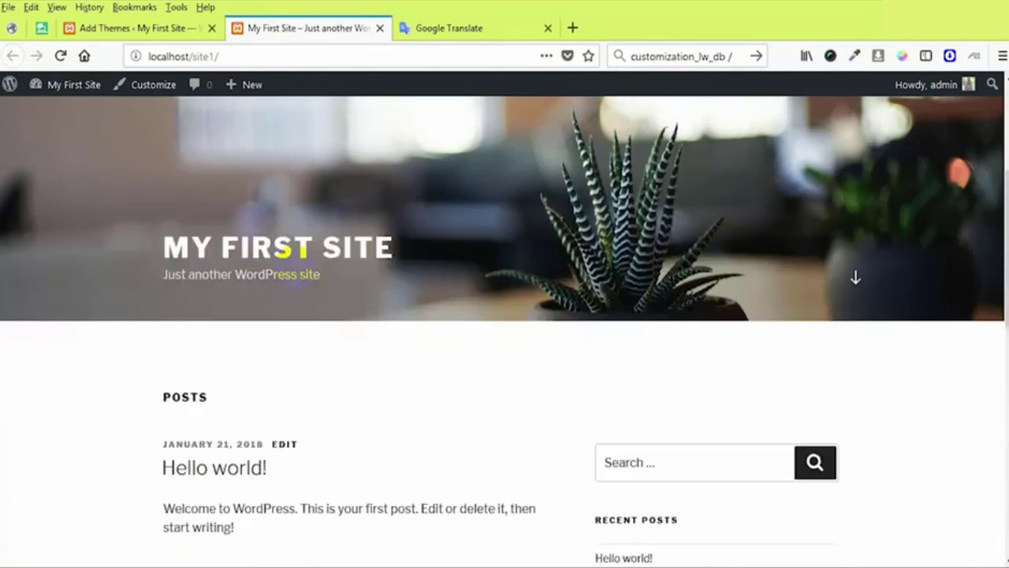
{"action": "scroll", "coordinate": [296, 260], "scroll_direction": "up", "scroll_amount": 3}
{"action": "scroll", "coordinate": [295, 261], "scroll_direction": "down", "scroll_amount": 3}
{"action": "scroll", "coordinate": [292, 260], "scroll_direction": "up", "scroll_amount": 3}
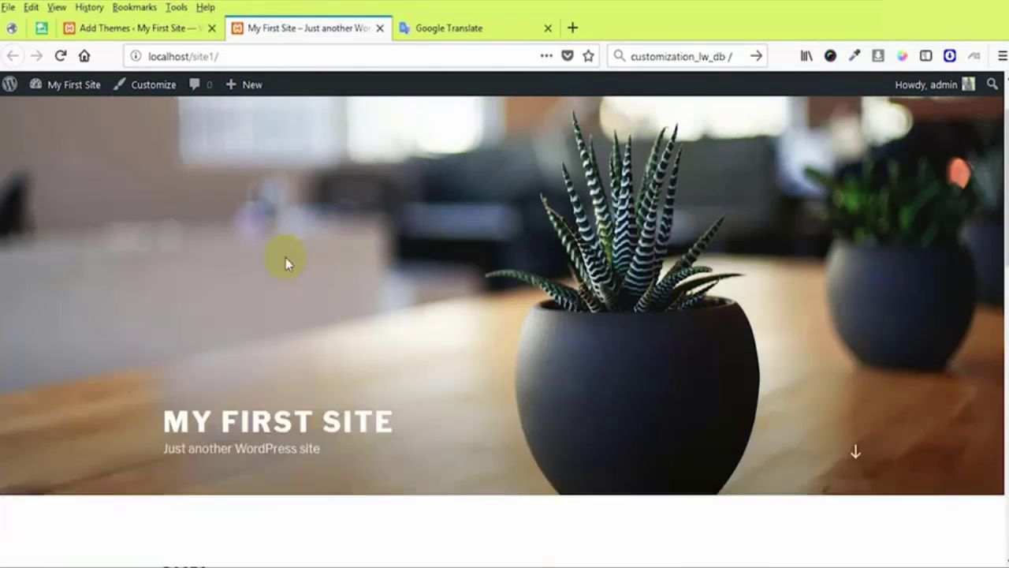
{"action": "scroll", "coordinate": [324, 264], "scroll_direction": "down", "scroll_amount": 3}
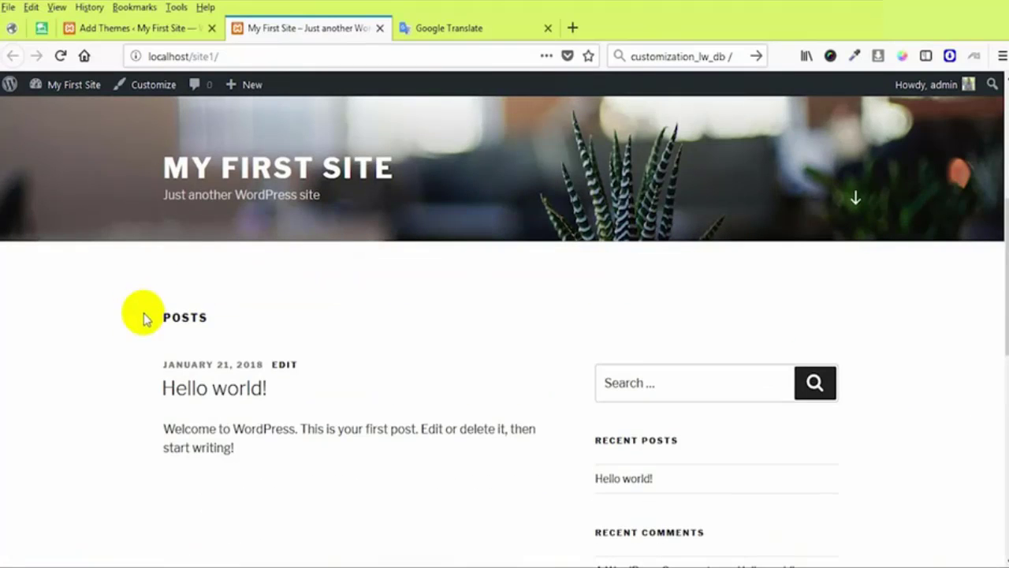
{"action": "scroll", "coordinate": [154, 317], "scroll_direction": "down", "scroll_amount": 5}
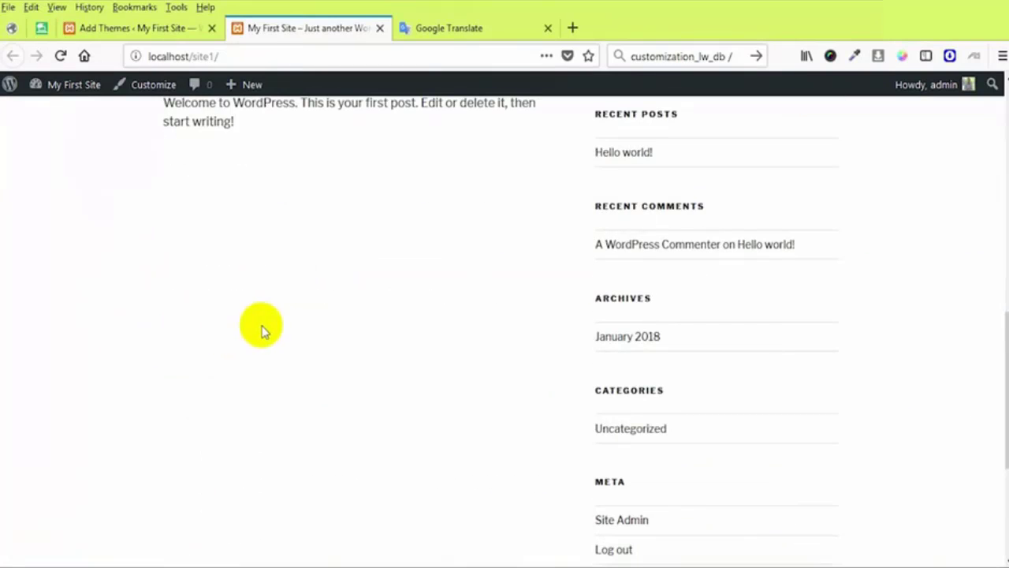
{"action": "scroll", "coordinate": [623, 315], "scroll_direction": "down", "scroll_amount": 3}
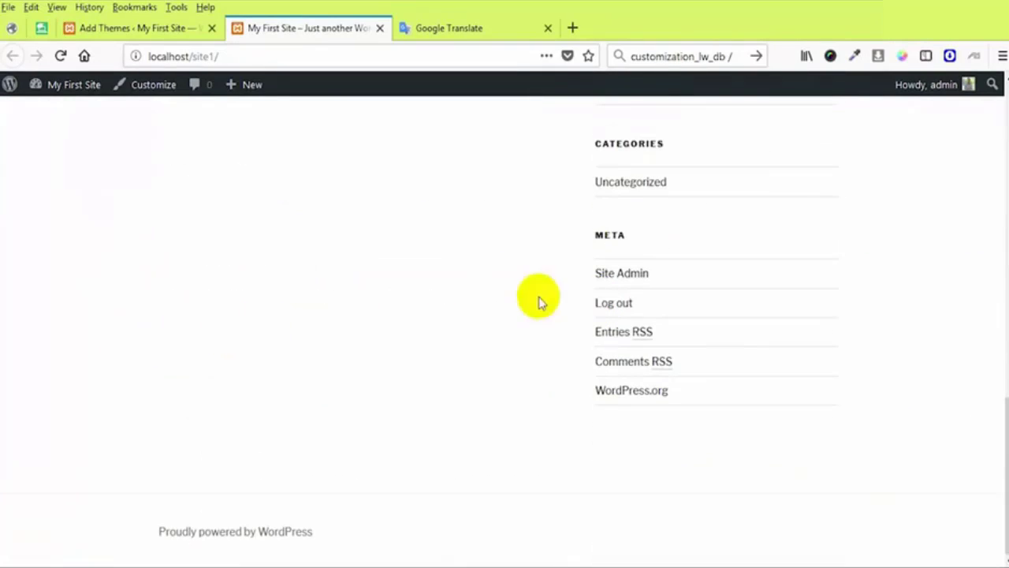
Return to the Education Park theme preview and activate the installed theme
{"action": "left_click", "coordinate": [144, 31]}
{"action": "left_click", "coordinate": [154, 89]}
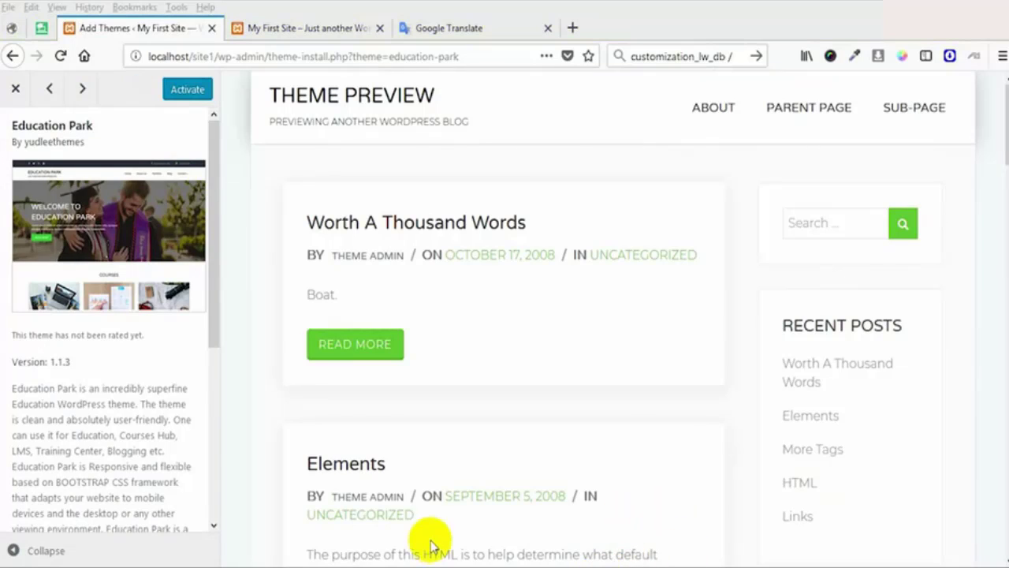
{"action": "left_click", "coordinate": [188, 90]}
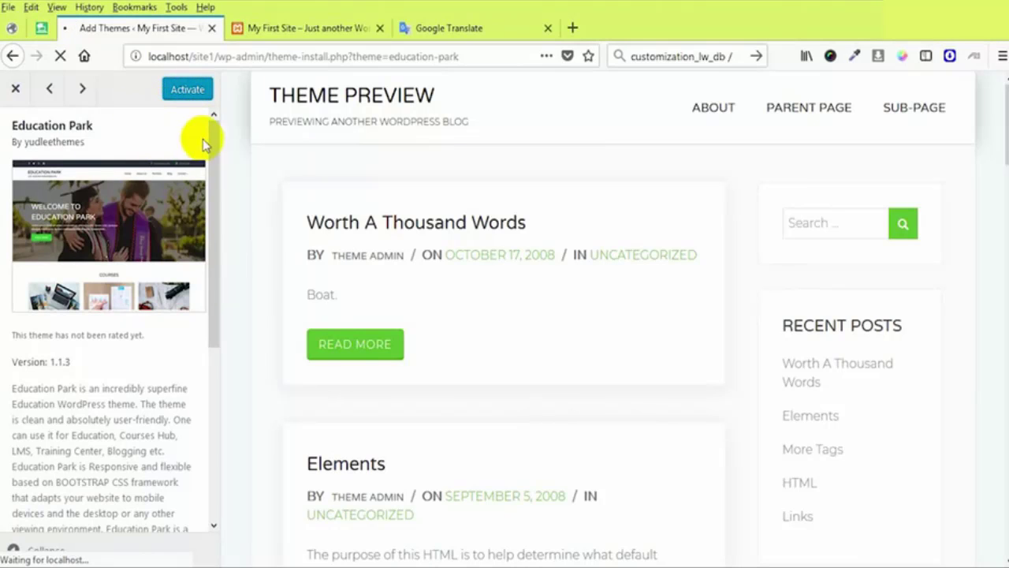
Reload the My First Site home page and review its layout under the new theme from header to footer
{"action": "left_click", "coordinate": [307, 29]}
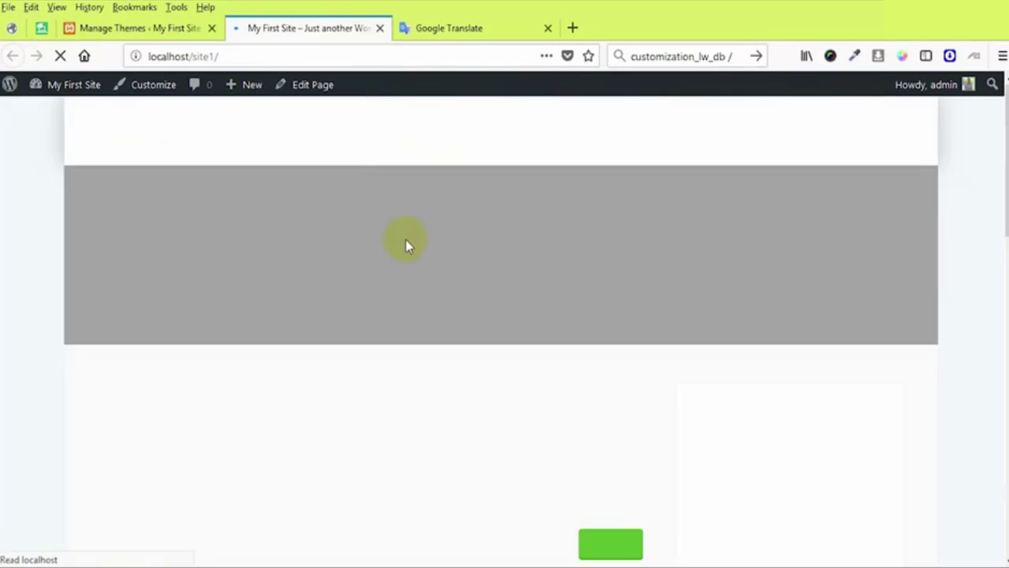
{"action": "scroll", "coordinate": [413, 243], "scroll_direction": "down", "scroll_amount": 5}
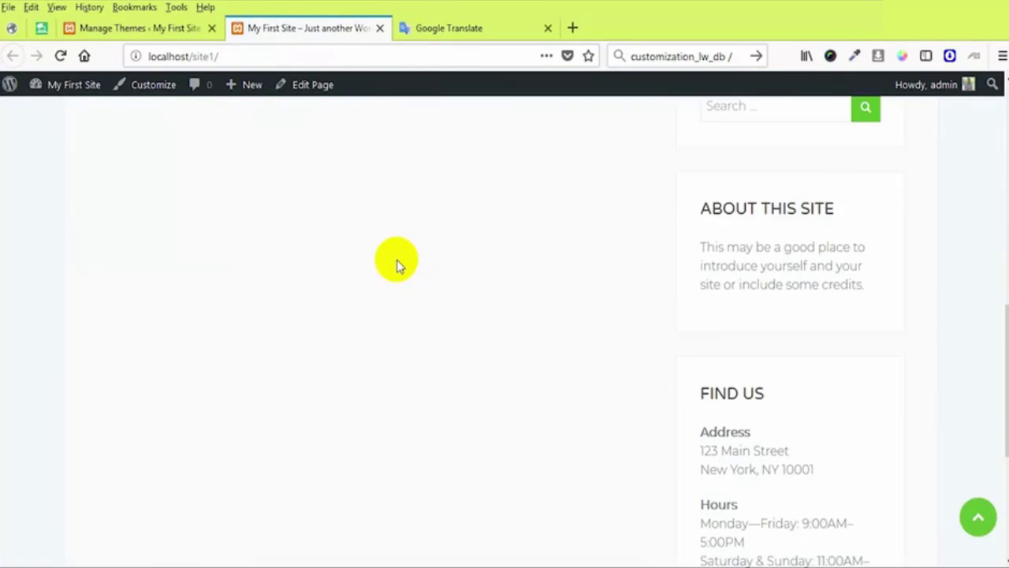
{"action": "scroll", "coordinate": [397, 264], "scroll_direction": "up", "scroll_amount": 4}
{"action": "scroll", "coordinate": [396, 260], "scroll_direction": "up", "scroll_amount": 2}
{"action": "scroll", "coordinate": [396, 259], "scroll_direction": "down", "scroll_amount": 6}
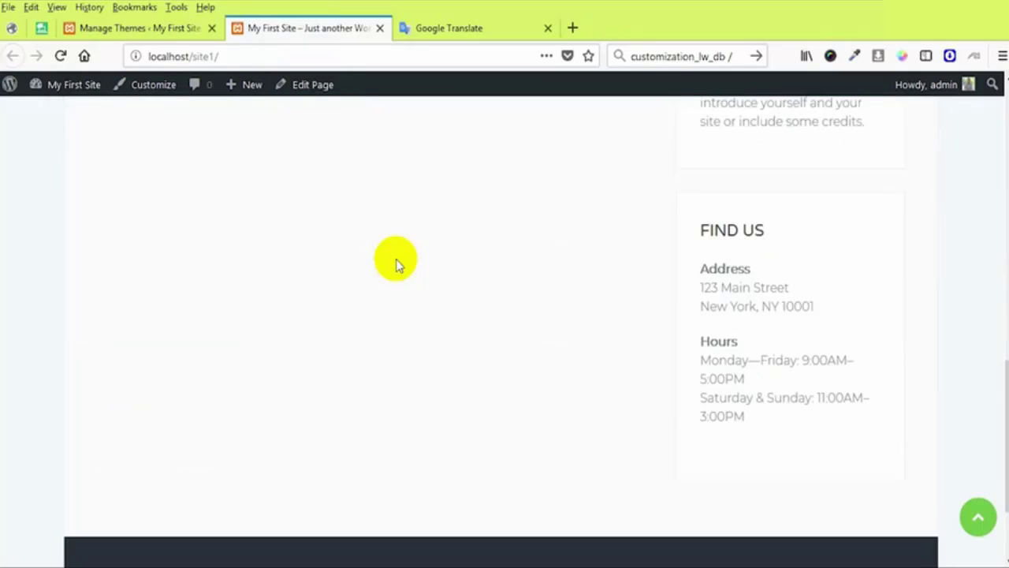
{"action": "scroll", "coordinate": [386, 257], "scroll_direction": "up", "scroll_amount": 8}
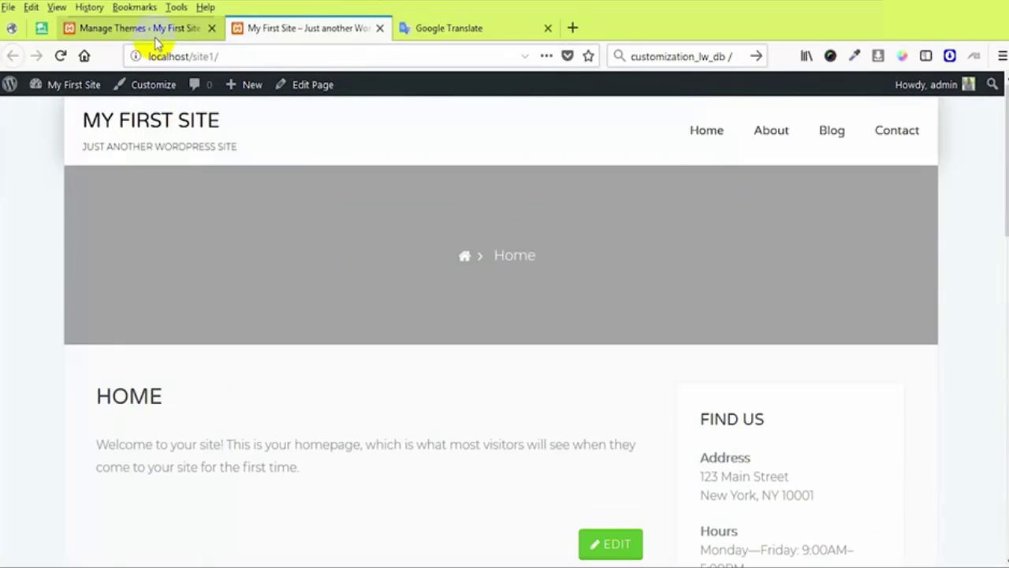
Open the Education Park theme details from the installed themes and examine its screenshot, description and tags
{"action": "left_click", "coordinate": [156, 30]}
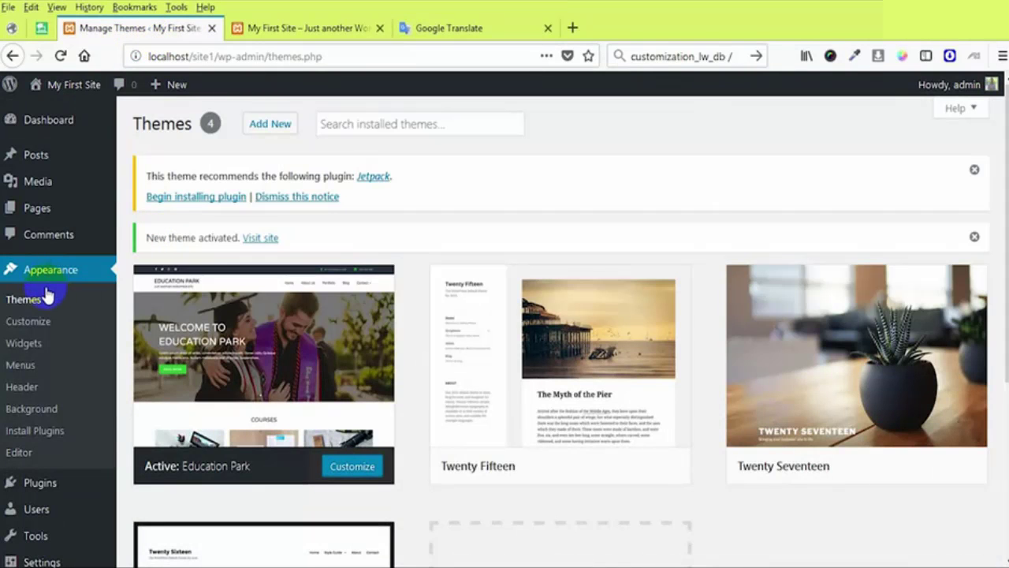
{"action": "mouse_move", "coordinate": [181, 331]}
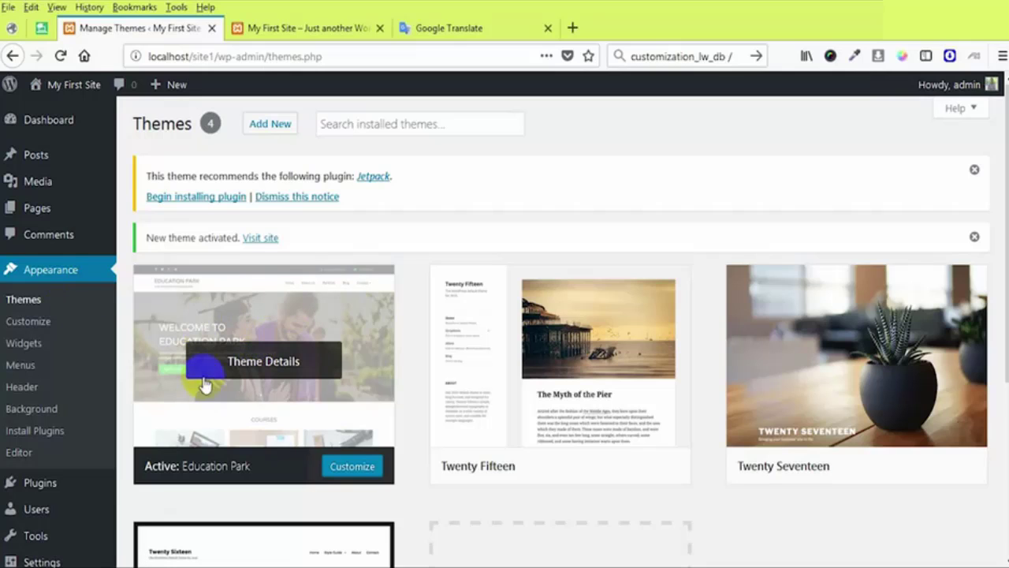
{"action": "left_click", "coordinate": [245, 361]}
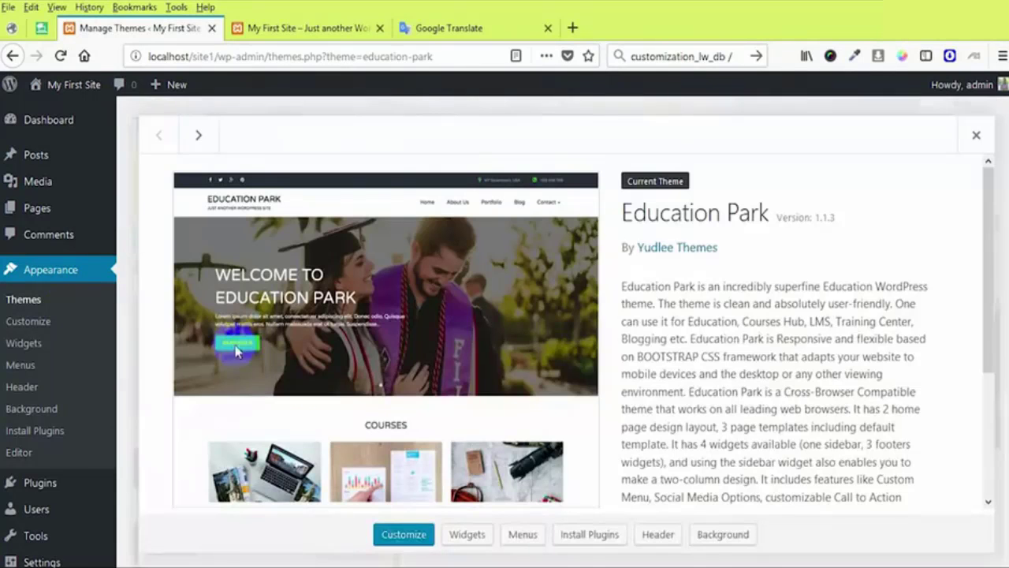
{"action": "scroll", "coordinate": [435, 315], "scroll_direction": "down", "scroll_amount": 3}
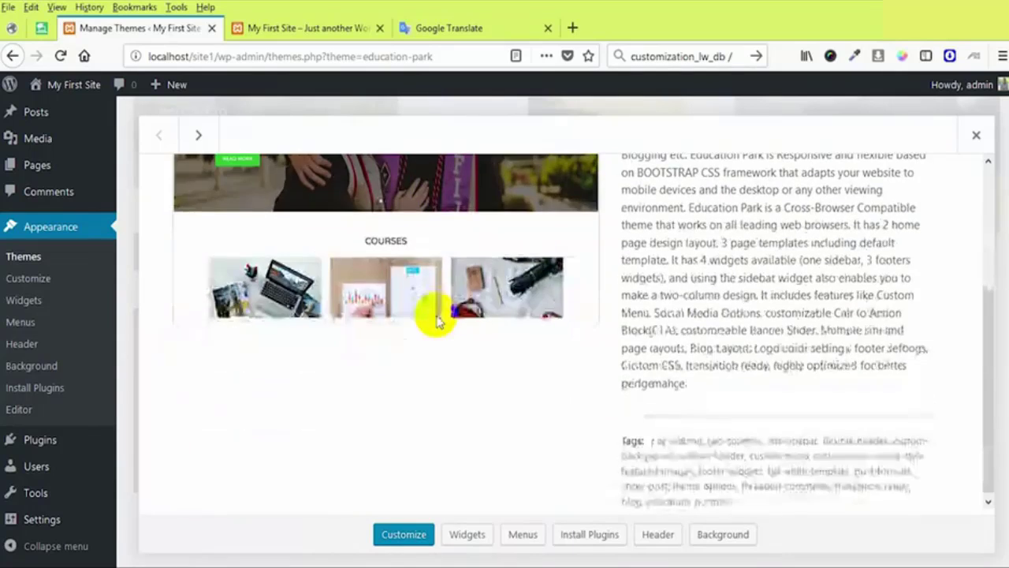
{"action": "scroll", "coordinate": [434, 315], "scroll_direction": "up", "scroll_amount": 3}
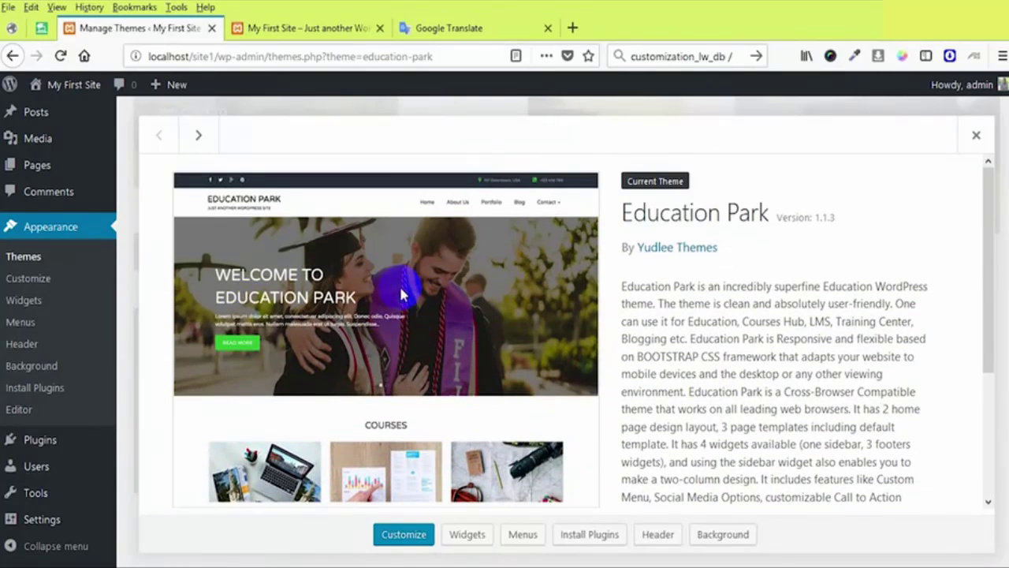
{"action": "scroll", "coordinate": [444, 300], "scroll_direction": "down", "scroll_amount": 3}
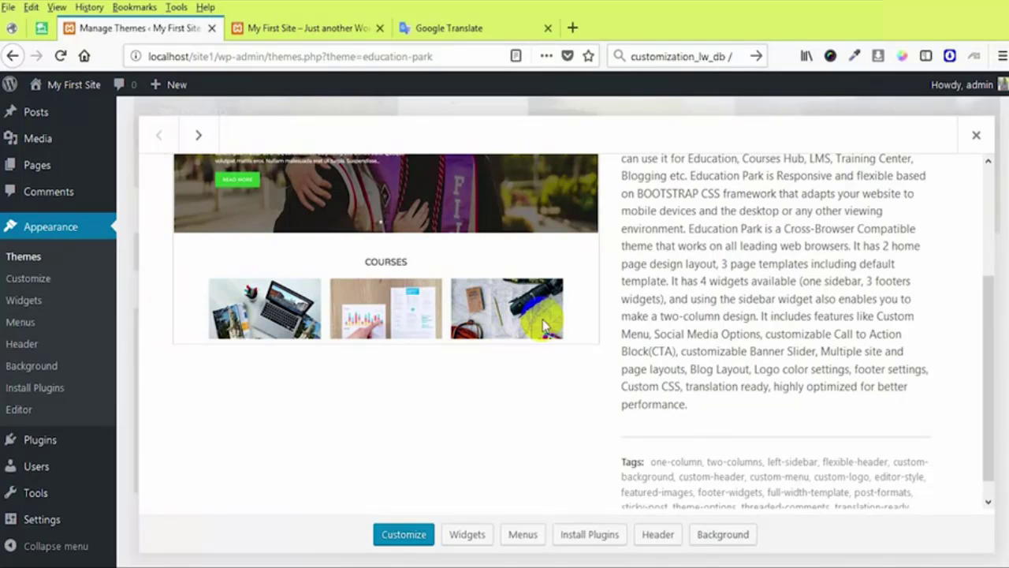
{"action": "scroll", "coordinate": [802, 330], "scroll_direction": "down", "scroll_amount": 1}
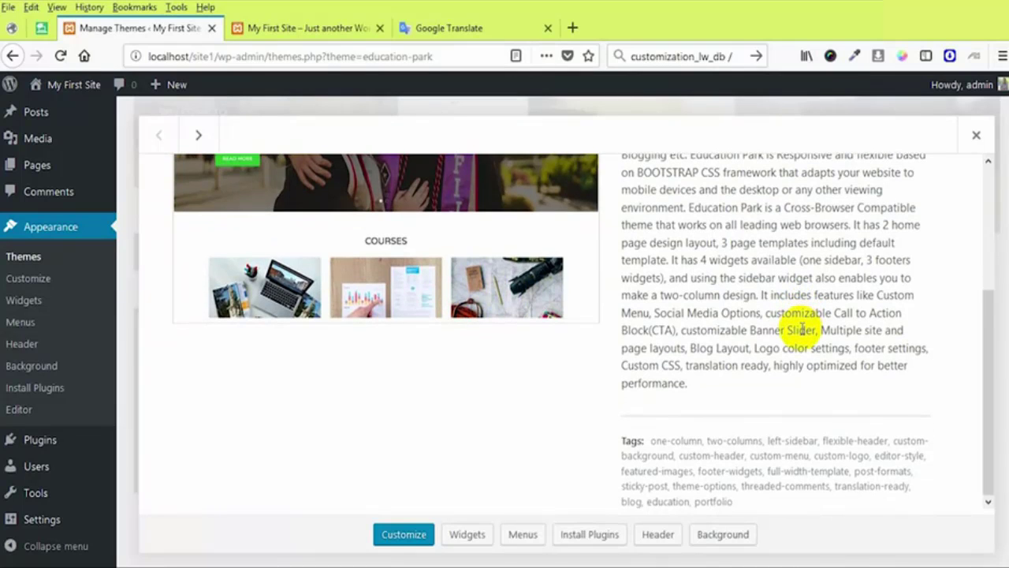
{"action": "scroll", "coordinate": [802, 330], "scroll_direction": "up", "scroll_amount": 4}
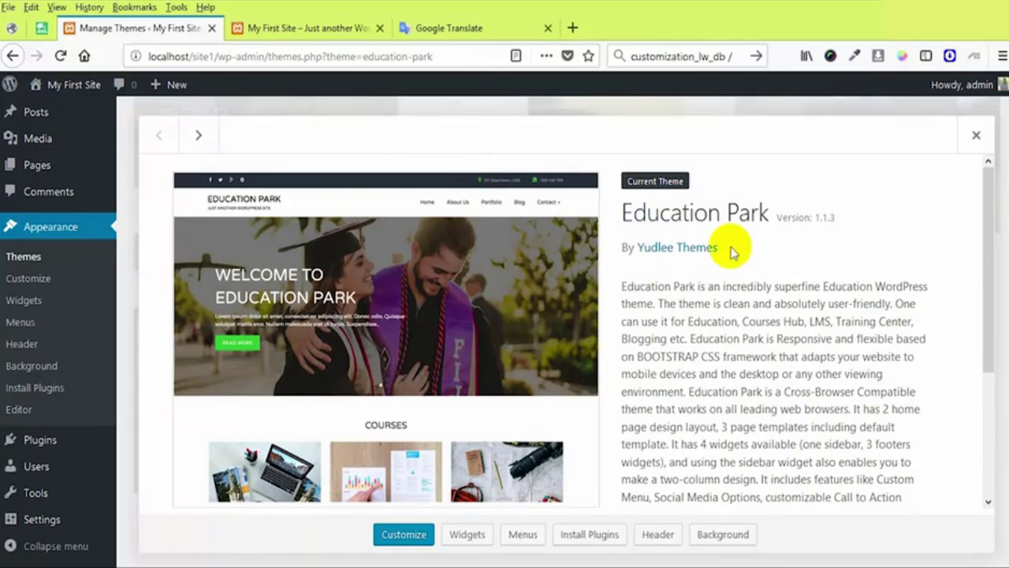
{"action": "scroll", "coordinate": [744, 310], "scroll_direction": "down", "scroll_amount": 1}
{"action": "scroll", "coordinate": [744, 311], "scroll_direction": "down", "scroll_amount": 2}
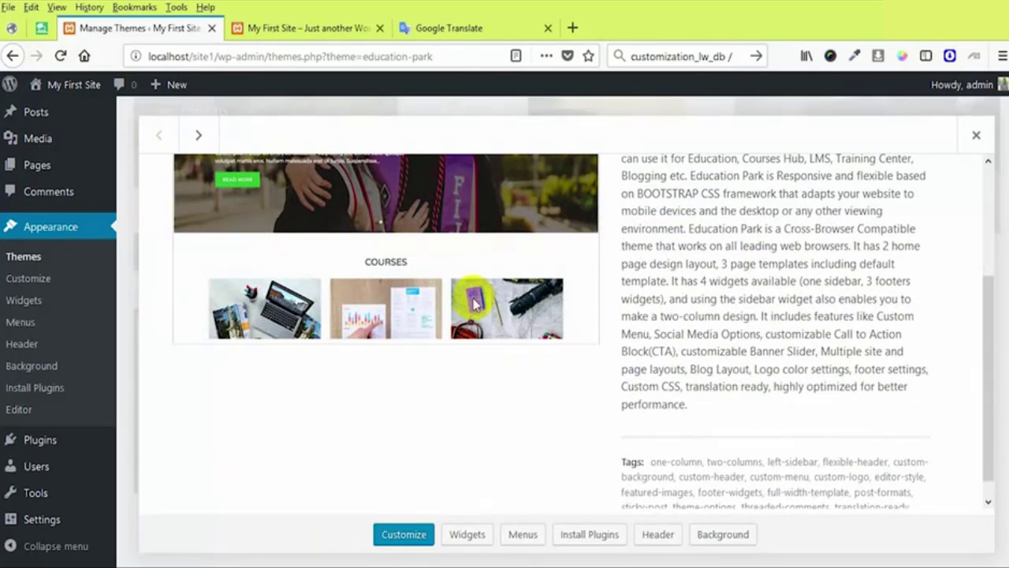
Compare the My First Site home page with the Education Park screenshot, and close the theme details
{"action": "left_click", "coordinate": [286, 29]}
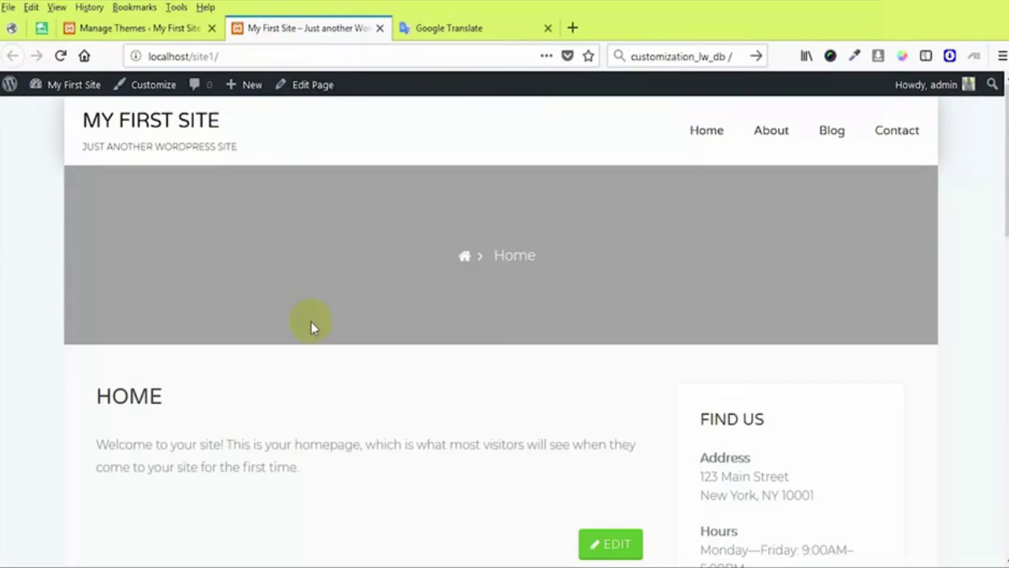
{"action": "left_click", "coordinate": [153, 28]}
{"action": "scroll", "coordinate": [651, 354], "scroll_direction": "up", "scroll_amount": 3}
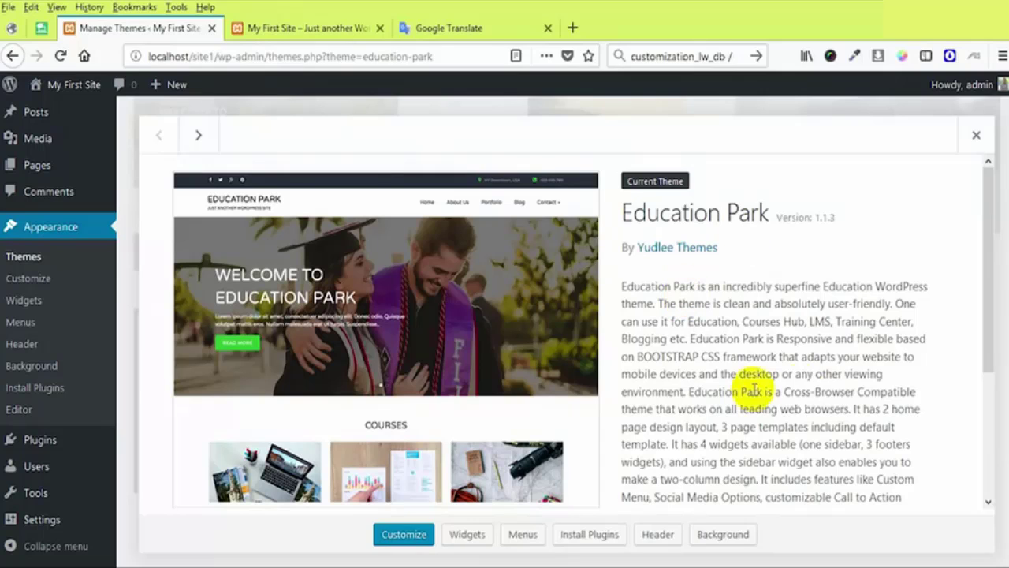
{"action": "left_click", "coordinate": [35, 126]}
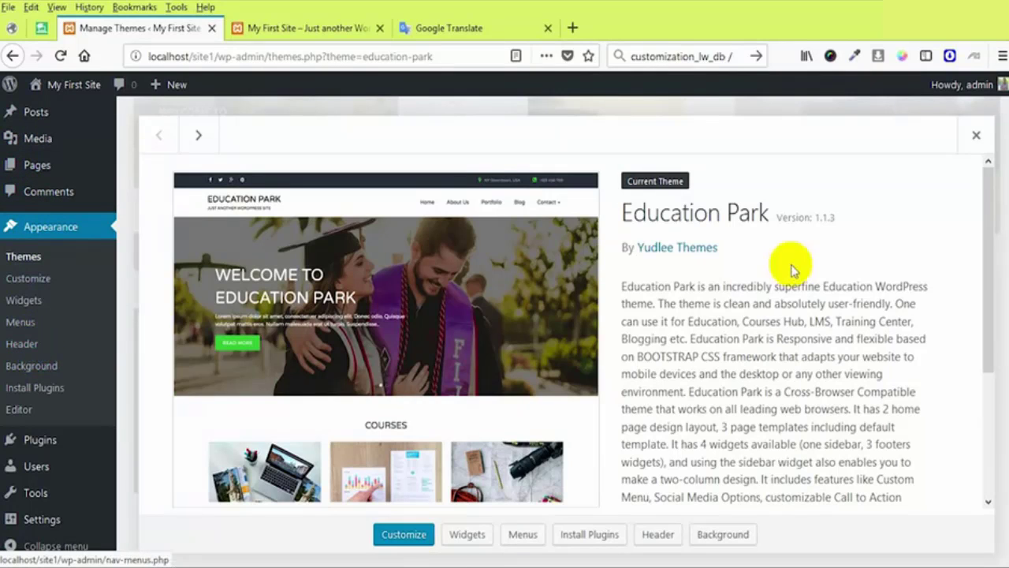
{"action": "left_click", "coordinate": [976, 135]}
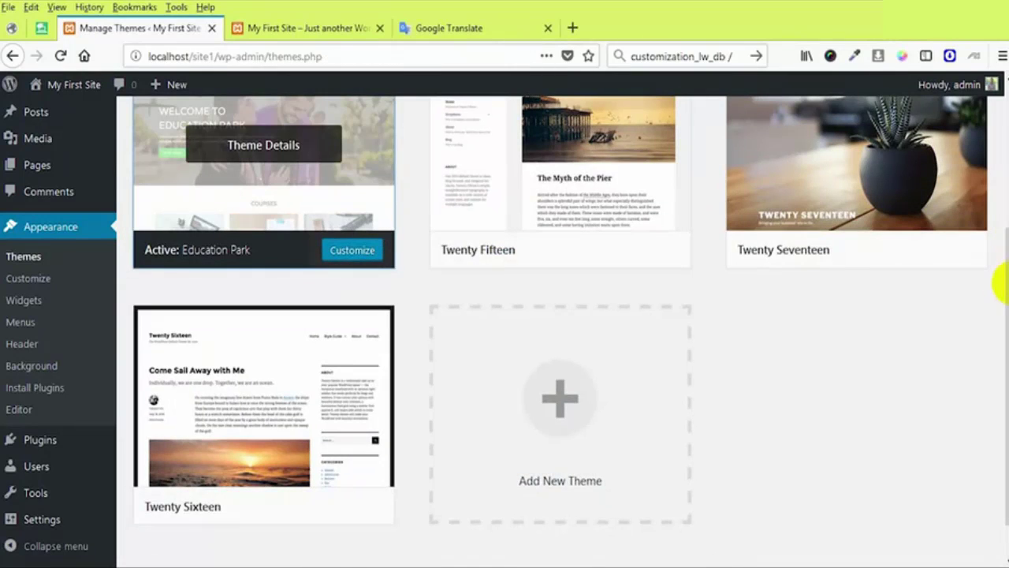
{"action": "left_click_drag", "start_coordinate": [998, 282], "coordinate": [1001, 138]}
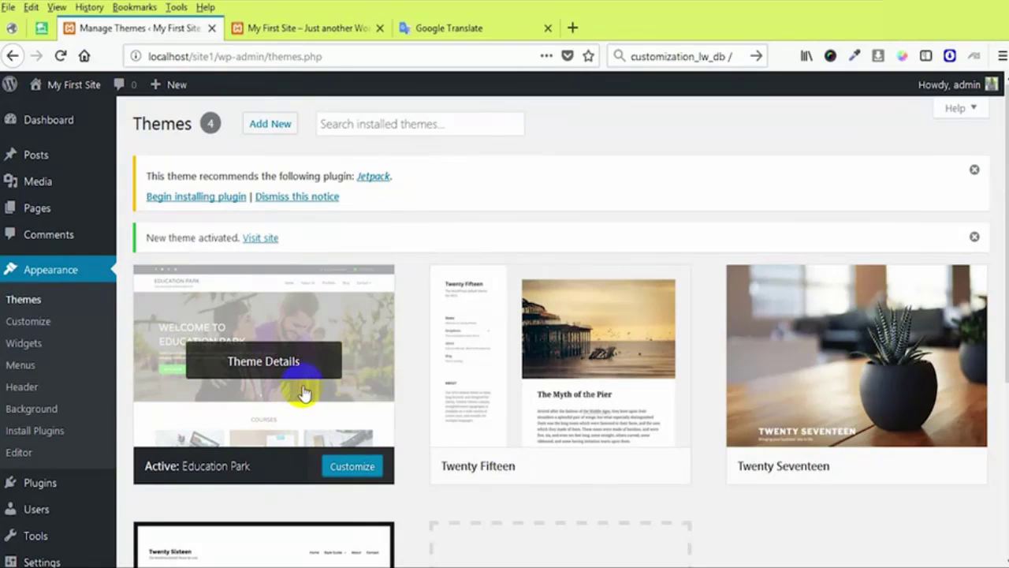
Read the notice about the Jetpack plugin recommended by the activated theme
{"action": "left_click_drag", "start_coordinate": [149, 176], "coordinate": [352, 177]}
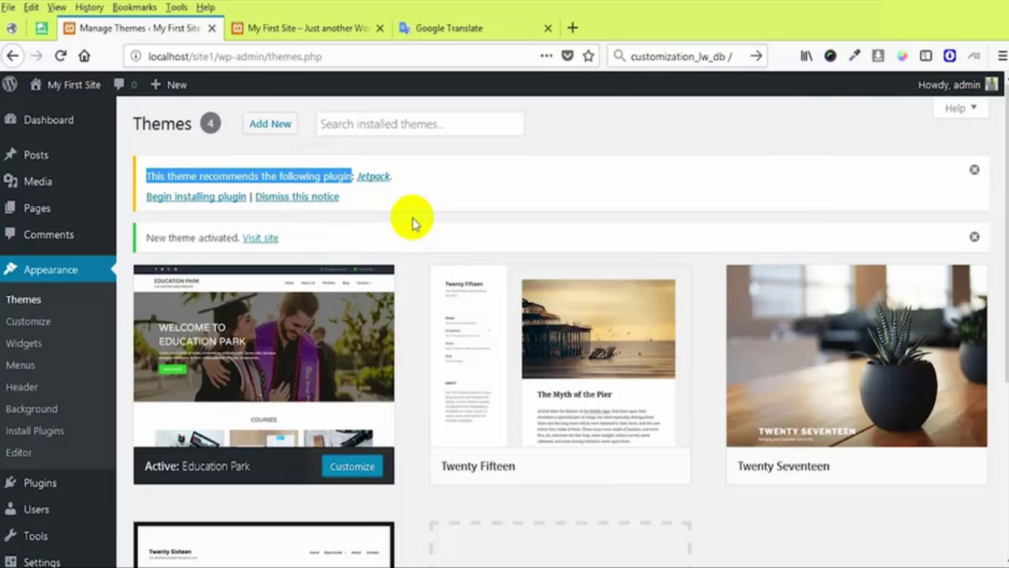
{"action": "left_click", "coordinate": [156, 176]}
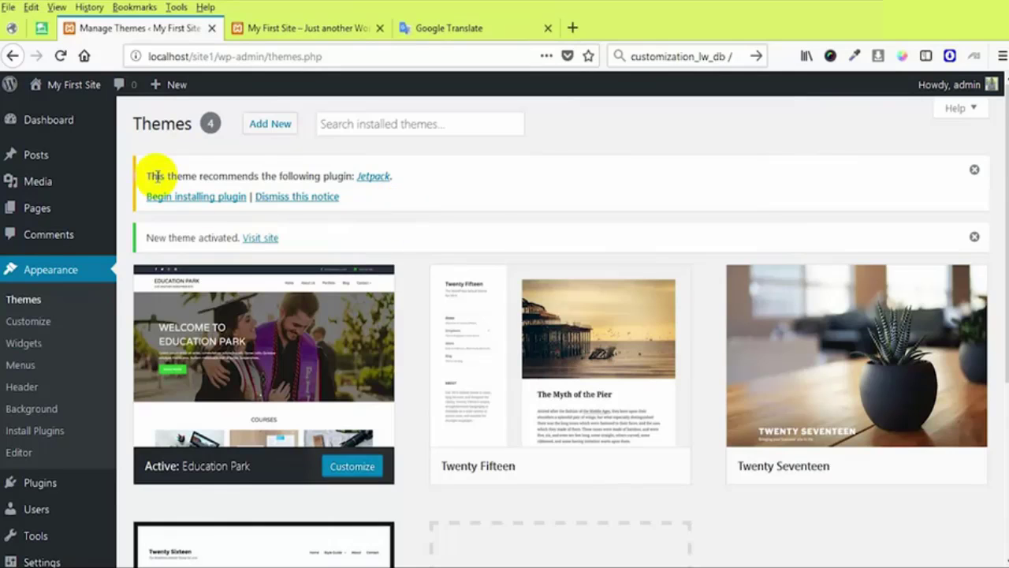
{"action": "left_click_drag", "start_coordinate": [156, 176], "coordinate": [202, 173]}
{"action": "double_click", "coordinate": [203, 172]}
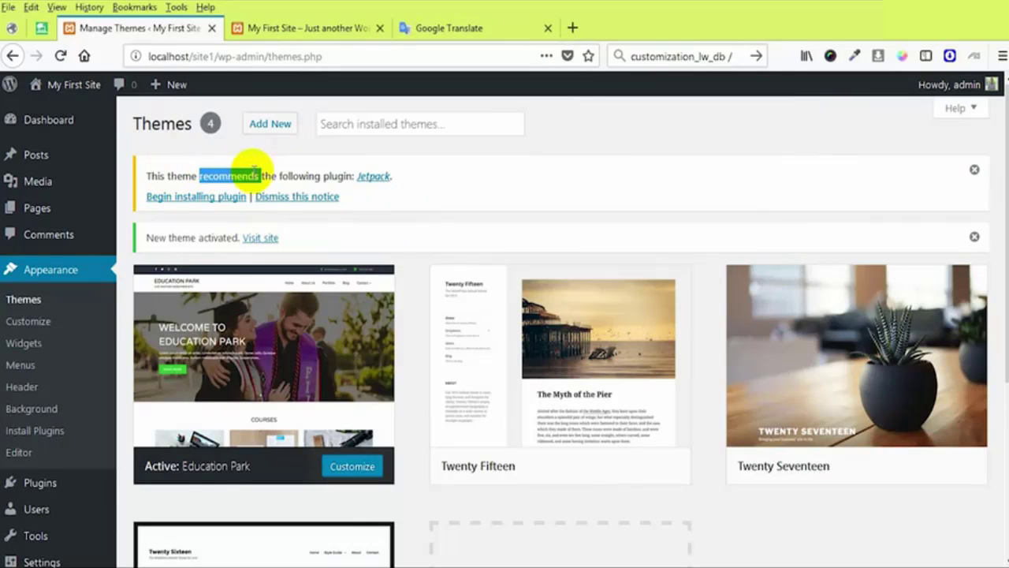
{"action": "left_click", "coordinate": [271, 169]}
{"action": "left_click_drag", "start_coordinate": [268, 174], "coordinate": [332, 172]}
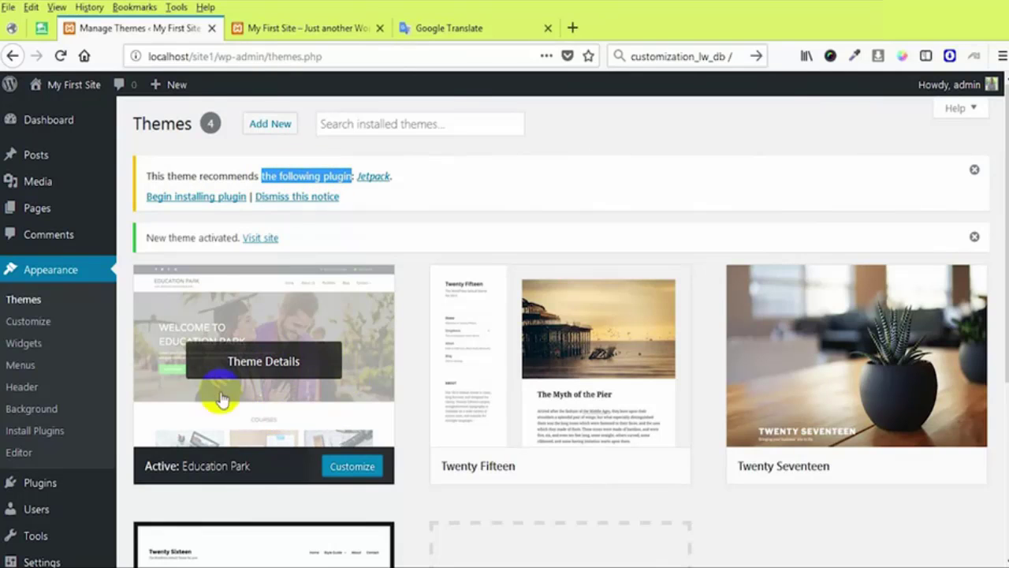
{"action": "left_click_drag", "start_coordinate": [393, 176], "coordinate": [360, 183]}
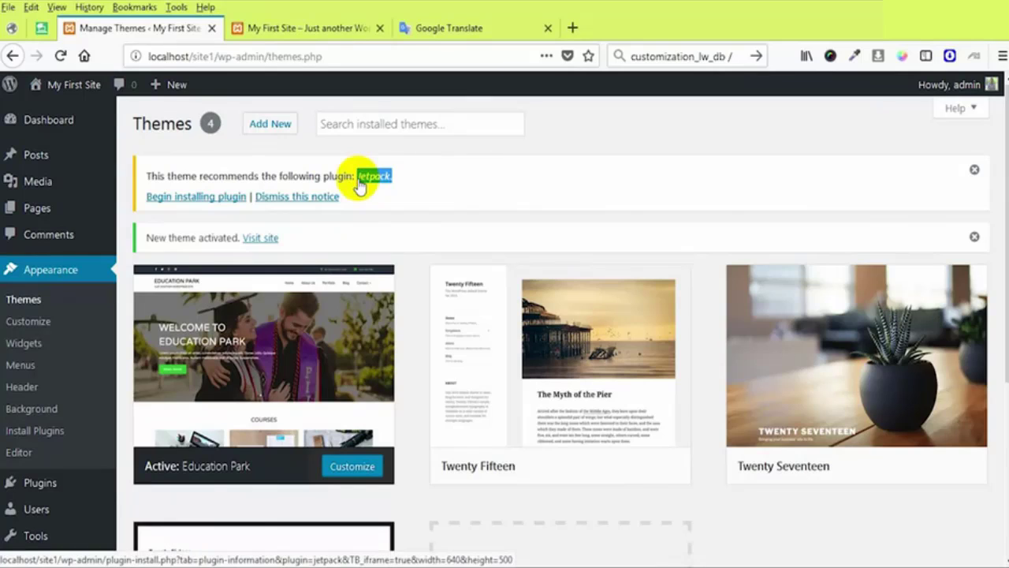
{"action": "left_click", "coordinate": [378, 198]}
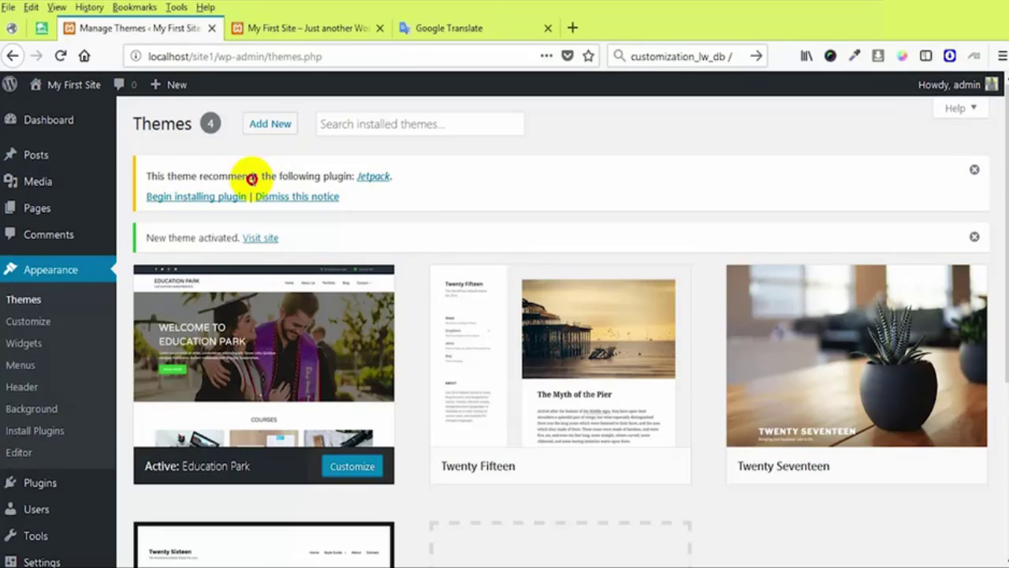
{"action": "left_click", "coordinate": [406, 214]}
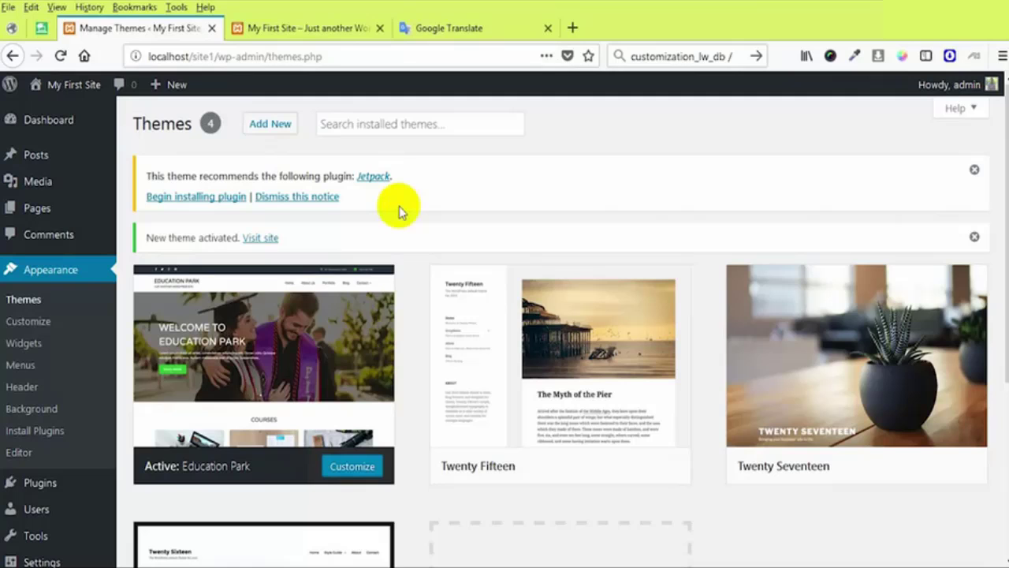
Compare the Education Park thumbnail among the installed themes with the My First Site home page
{"action": "mouse_move", "coordinate": [218, 392]}
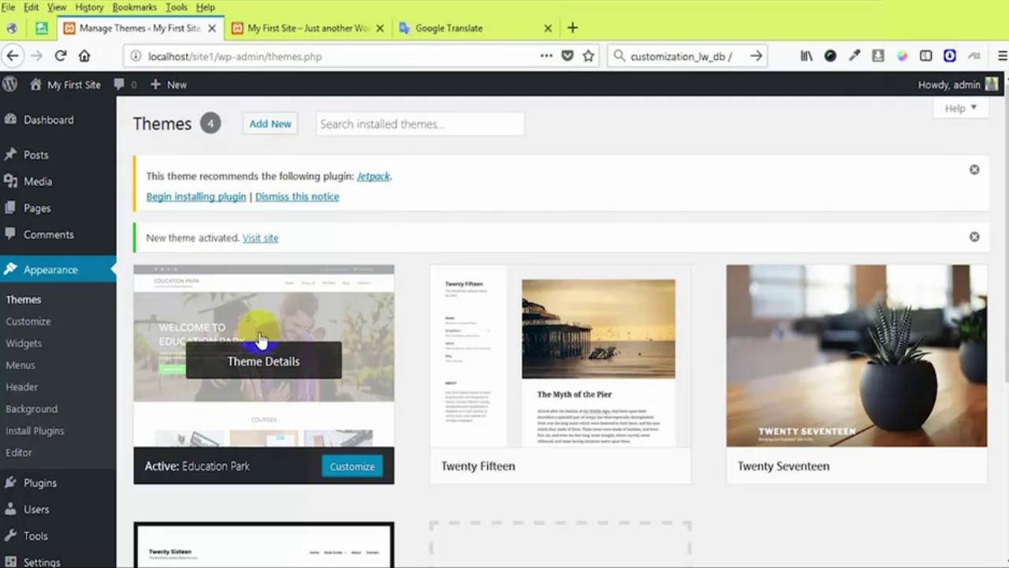
{"action": "left_click", "coordinate": [301, 28]}
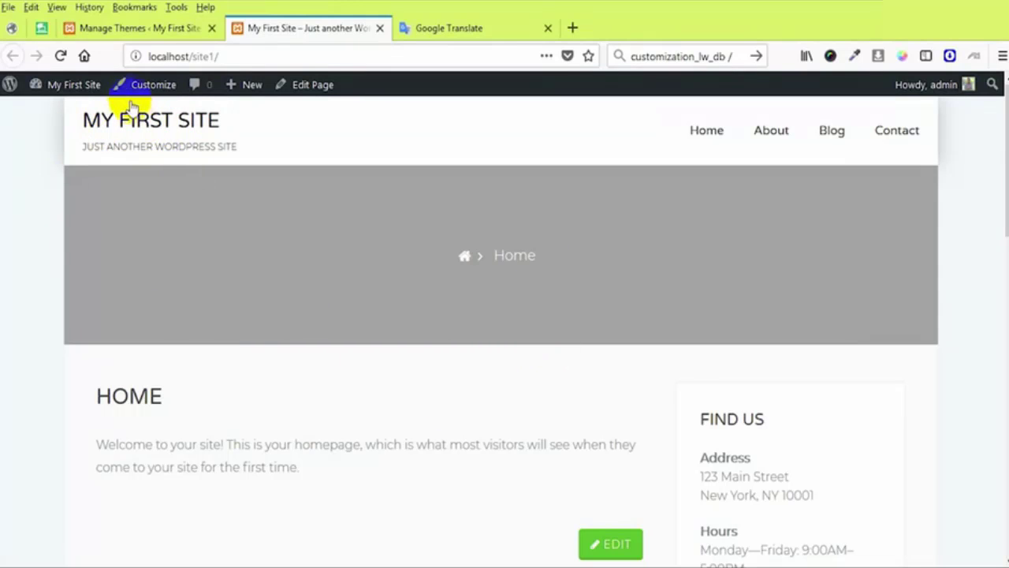
{"action": "left_click", "coordinate": [158, 30]}
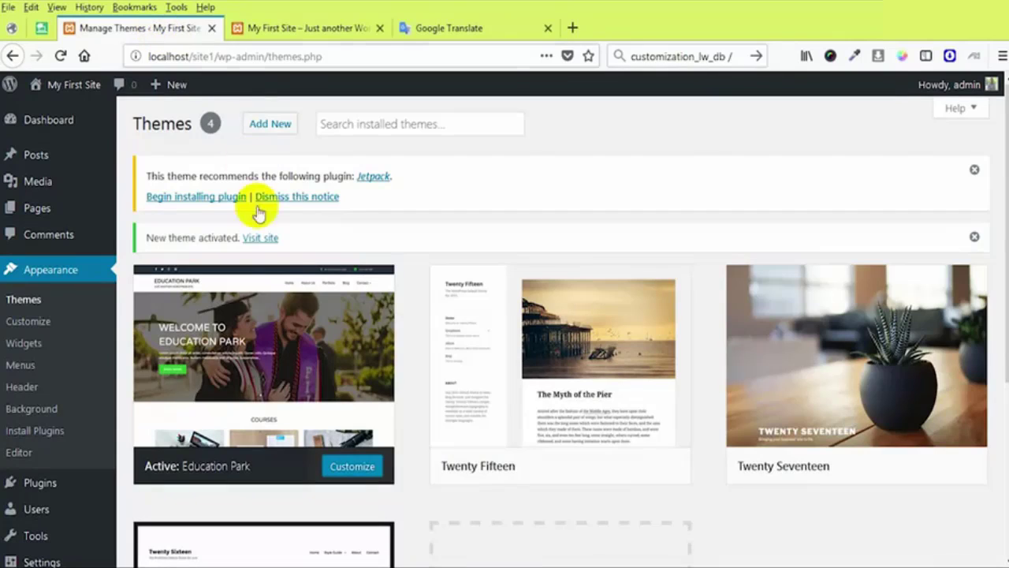
Open the WordPress Dashboard in a new browser tab and switch to it
{"action": "left_click", "coordinate": [62, 127]}
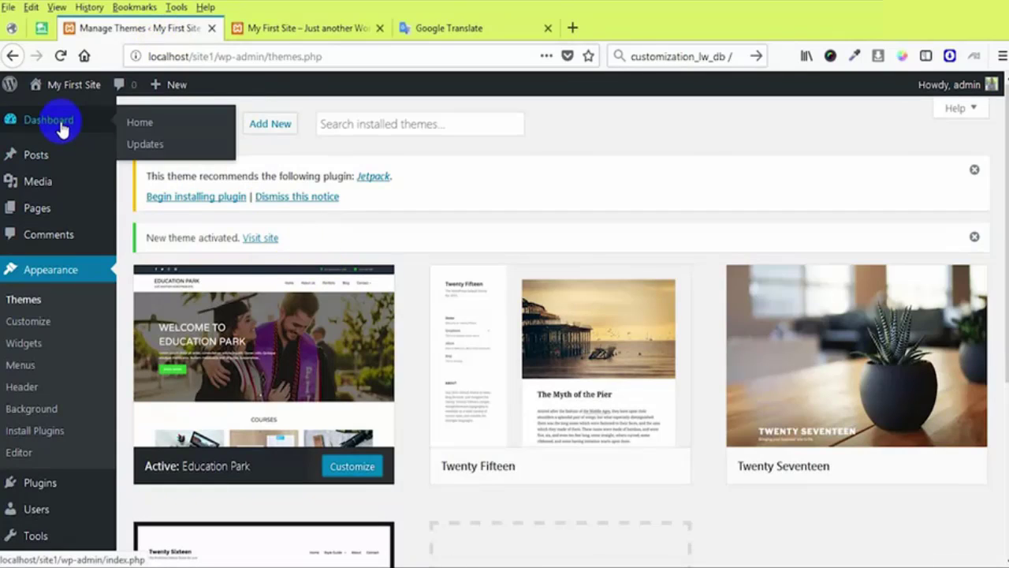
{"action": "right_click", "coordinate": [90, 126]}
{"action": "left_click", "coordinate": [96, 131]}
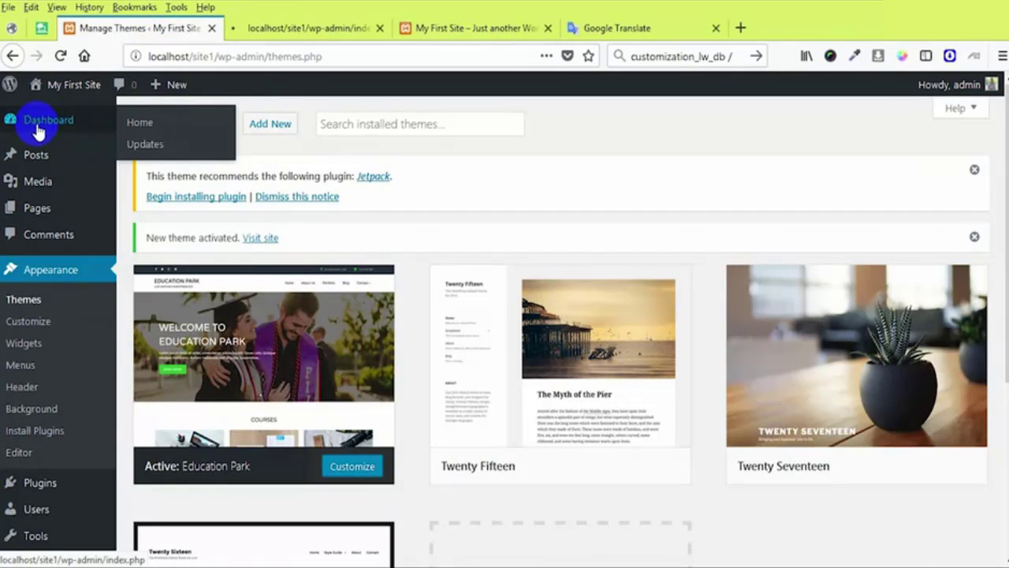
{"action": "right_click", "coordinate": [39, 129]}
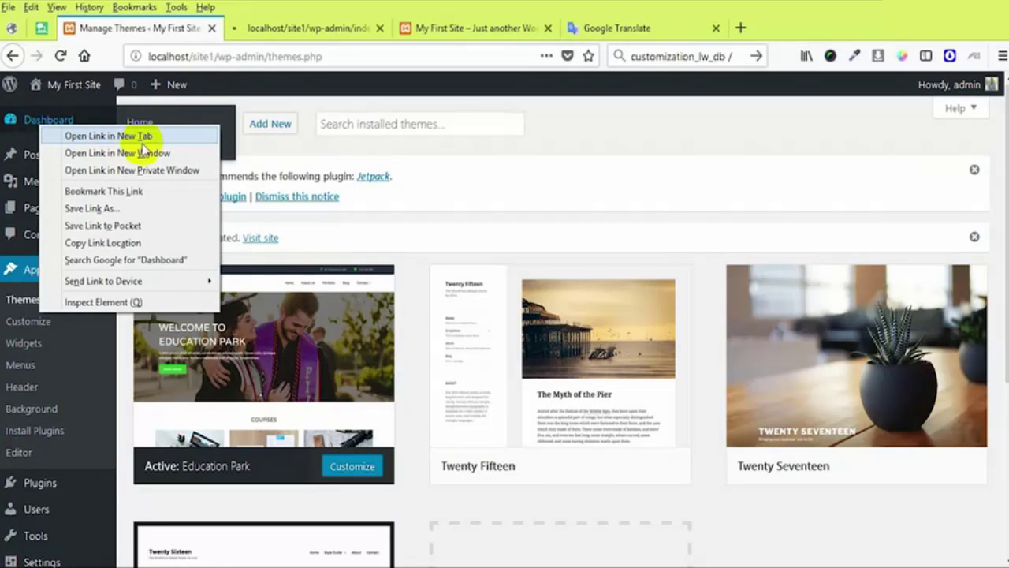
{"action": "left_click", "coordinate": [290, 30]}
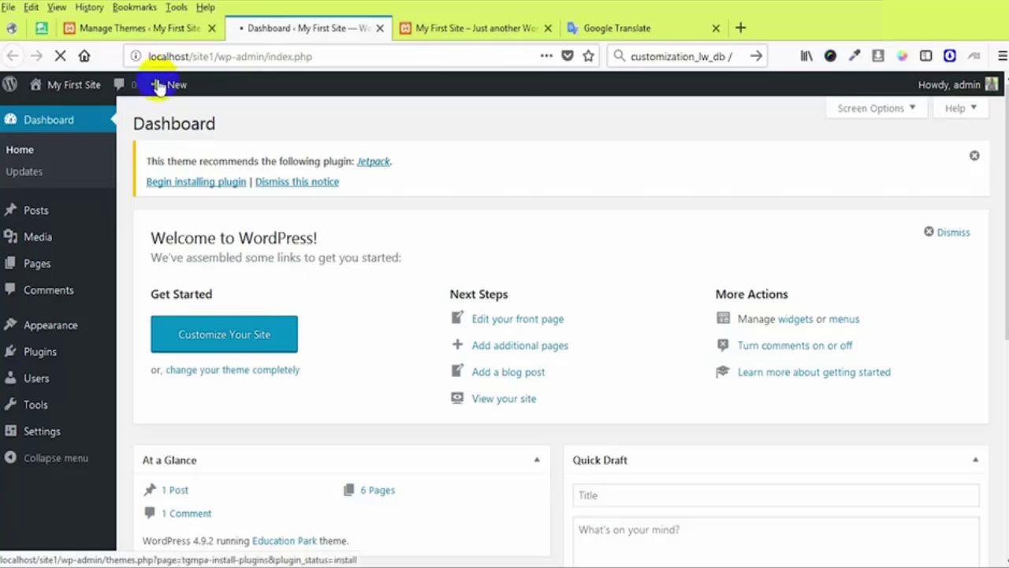
Look at the active theme on the Themes page and return to the My First Site home page
{"action": "left_click", "coordinate": [154, 34]}
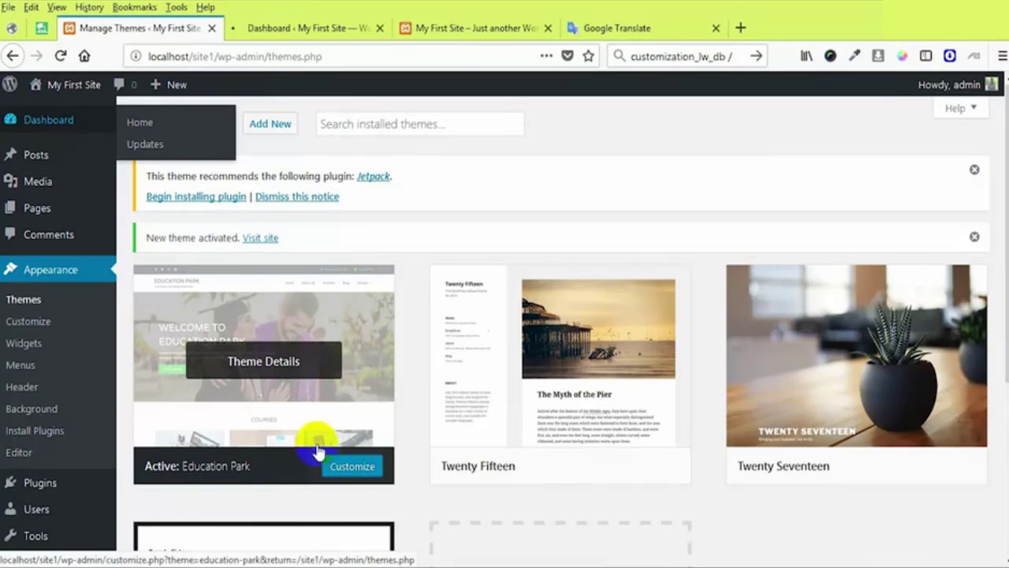
{"action": "left_click", "coordinate": [450, 27]}
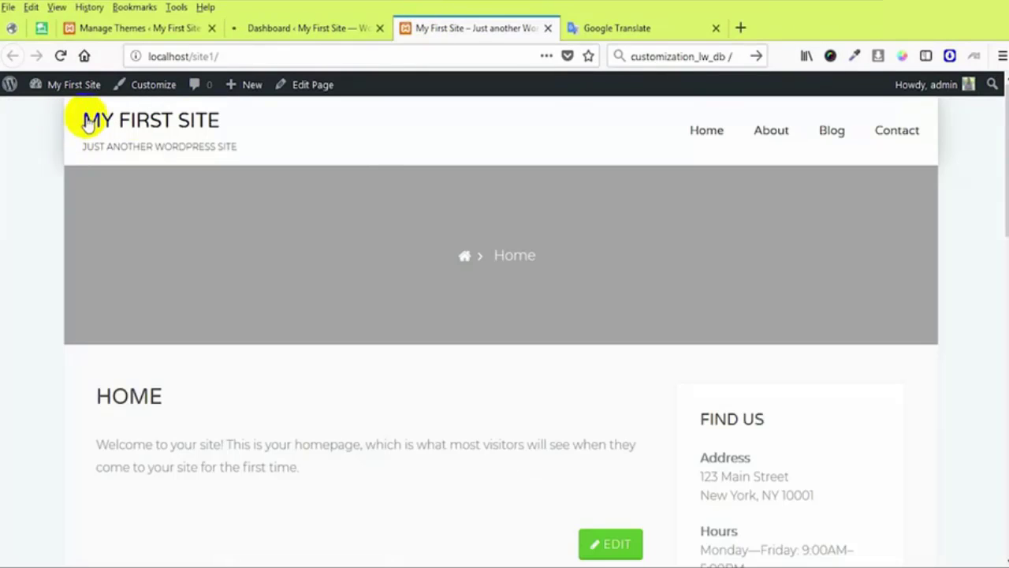
{"action": "left_click", "coordinate": [325, 131]}
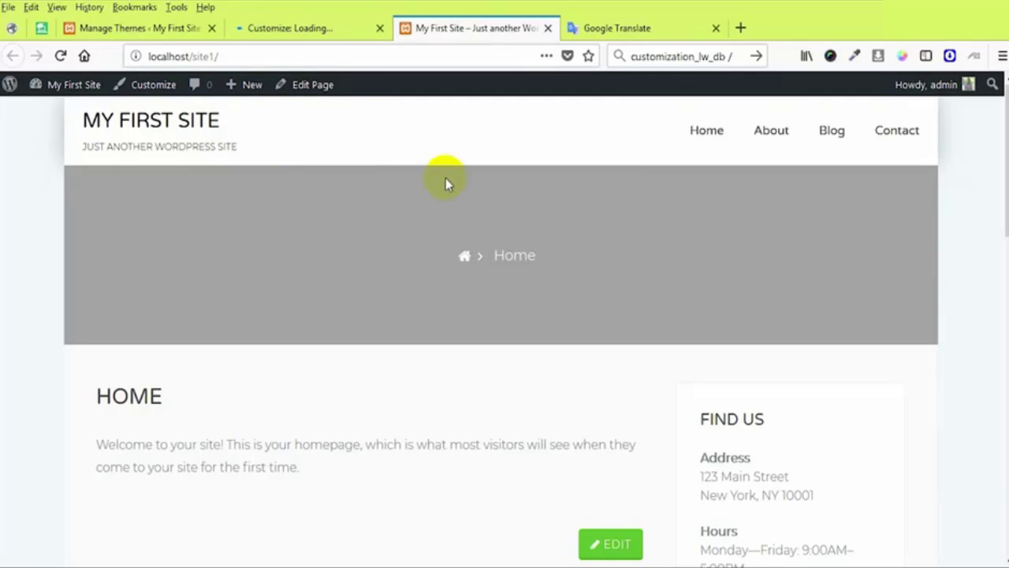
Look through the My First Site home page down to its sidebar widgets and return to the header
{"action": "scroll", "coordinate": [582, 309], "scroll_direction": "down", "scroll_amount": 10}
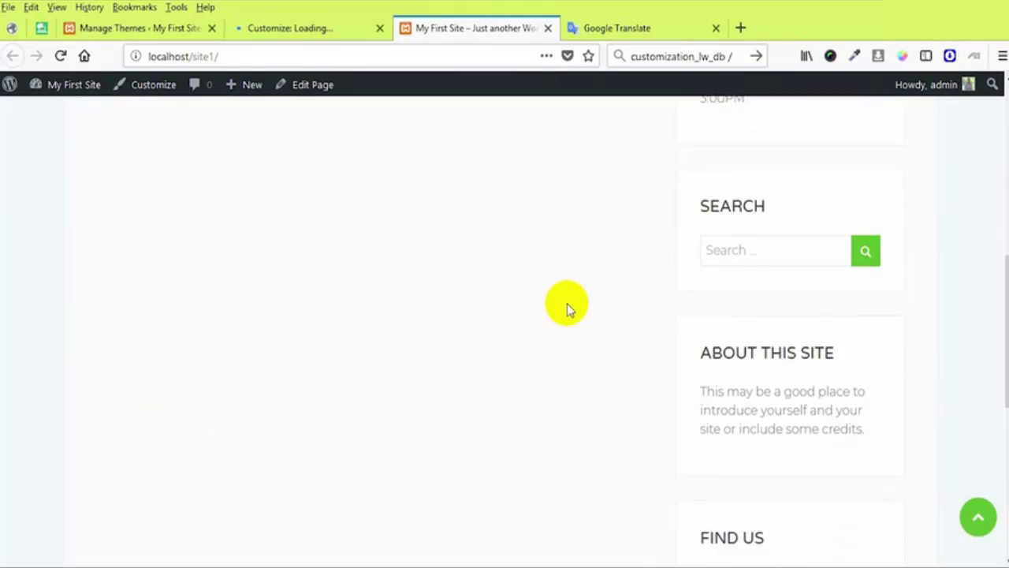
{"action": "scroll", "coordinate": [554, 329], "scroll_direction": "up", "scroll_amount": 4}
{"action": "scroll", "coordinate": [554, 329], "scroll_direction": "up", "scroll_amount": 6}
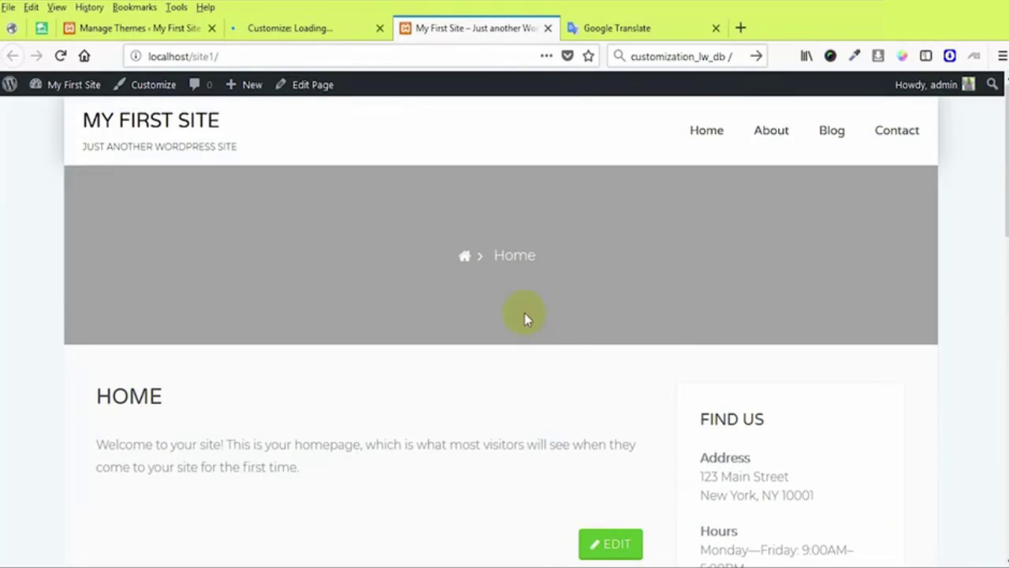
Switch to the Customizer and look over its sections and the entries under Theme Options
{"action": "left_click", "coordinate": [330, 35]}
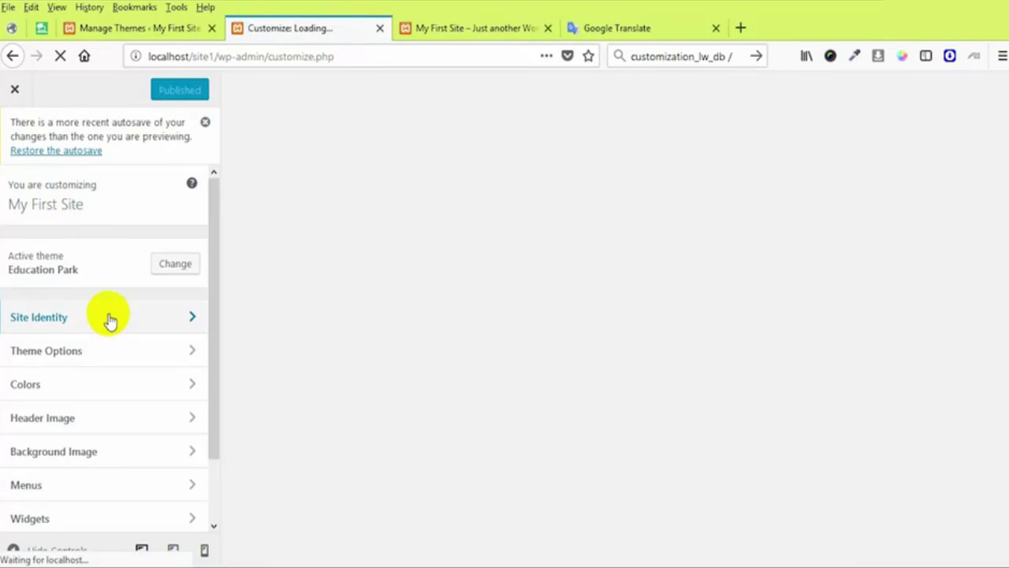
{"action": "scroll", "coordinate": [108, 322], "scroll_direction": "down", "scroll_amount": 2}
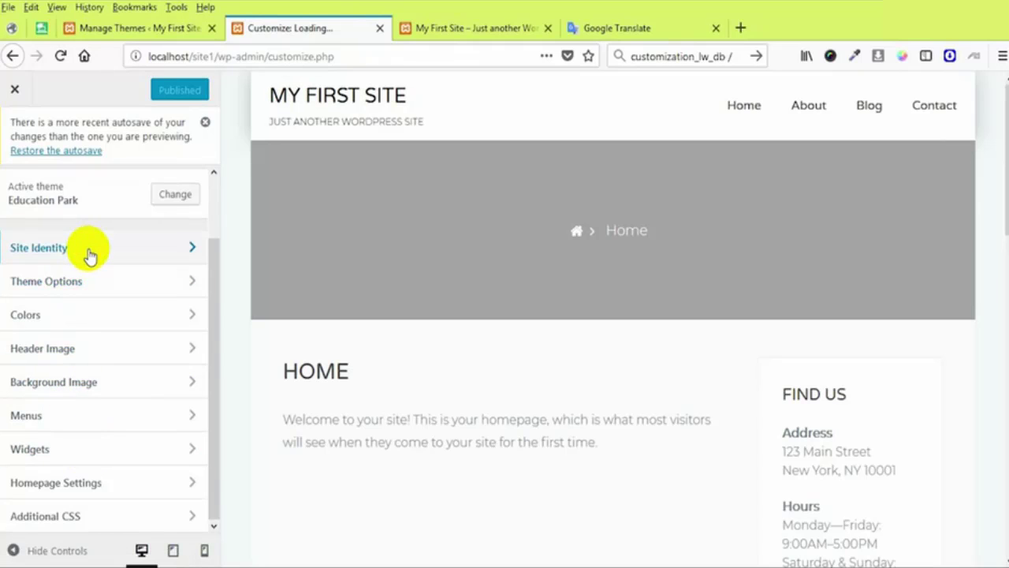
{"action": "left_click", "coordinate": [36, 291]}
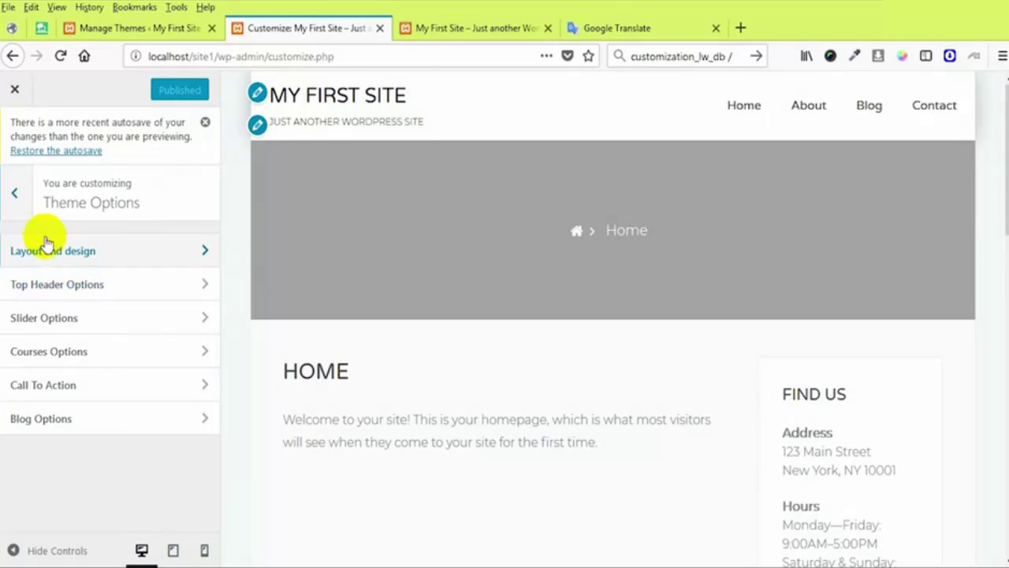
{"action": "left_click", "coordinate": [13, 196]}
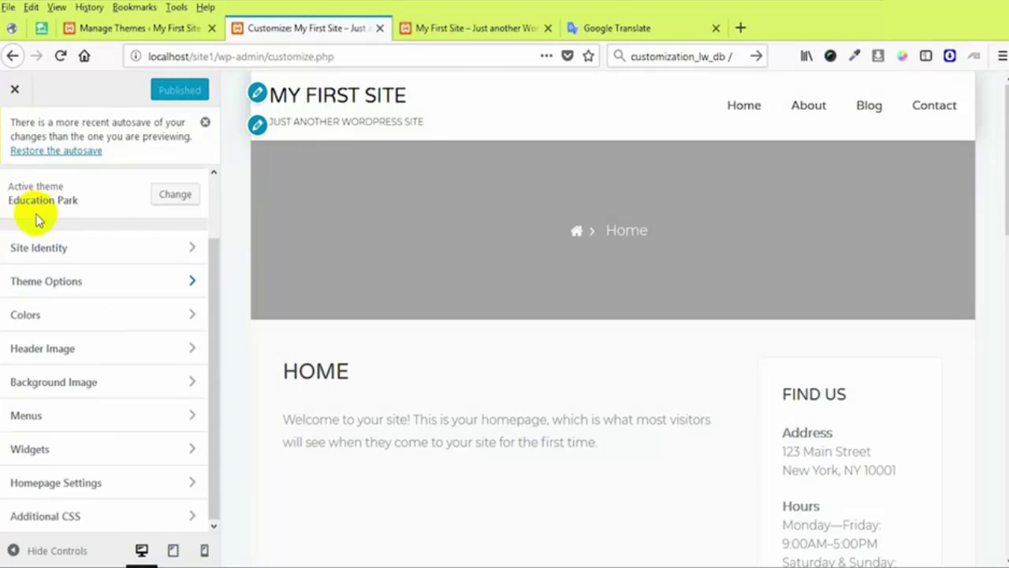
{"action": "left_click", "coordinate": [71, 290]}
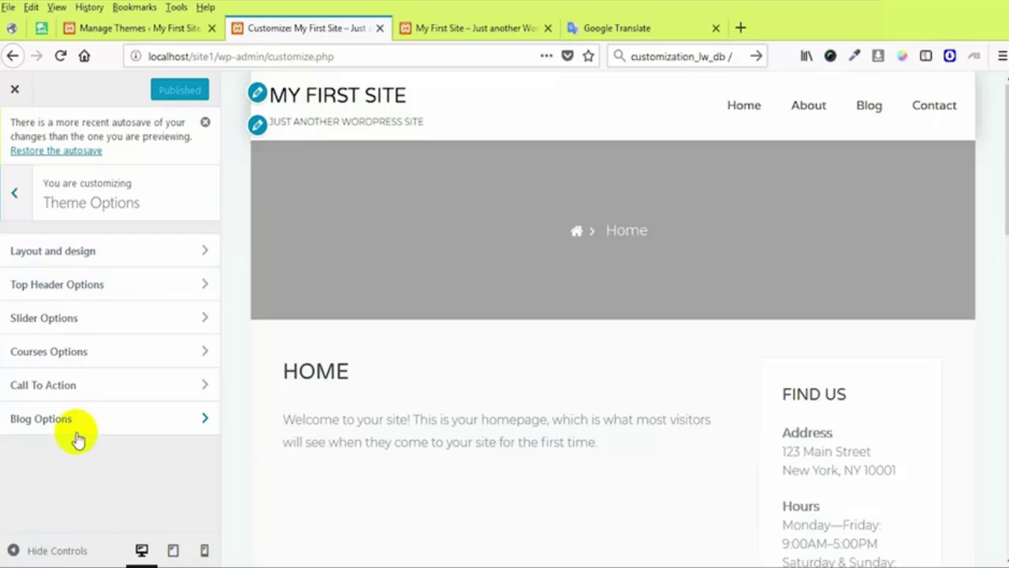
{"action": "left_click", "coordinate": [14, 195]}
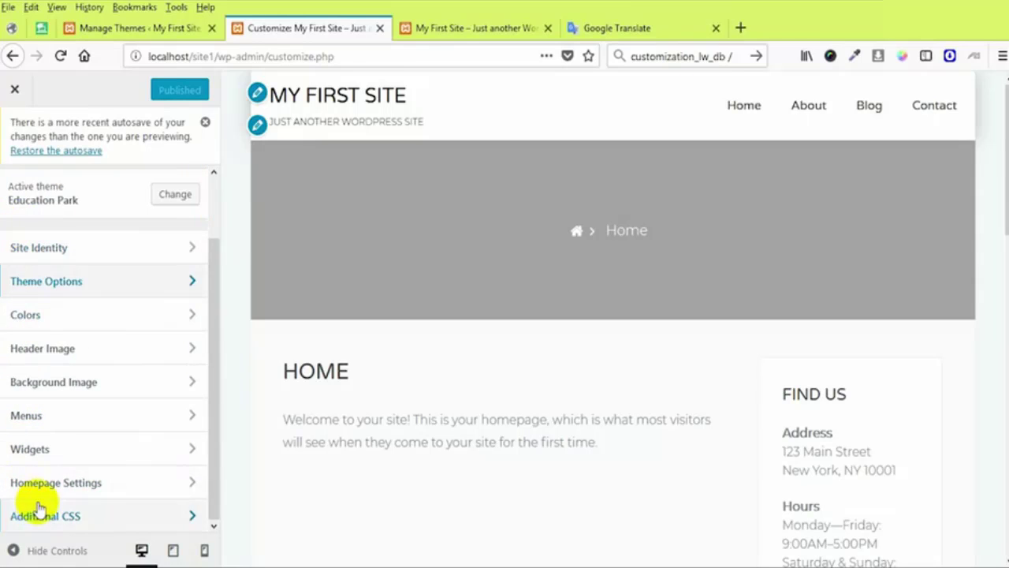
Open Layout and design under Theme Options and try the Full Width layout, then return to Boxed
{"action": "left_click", "coordinate": [99, 292]}
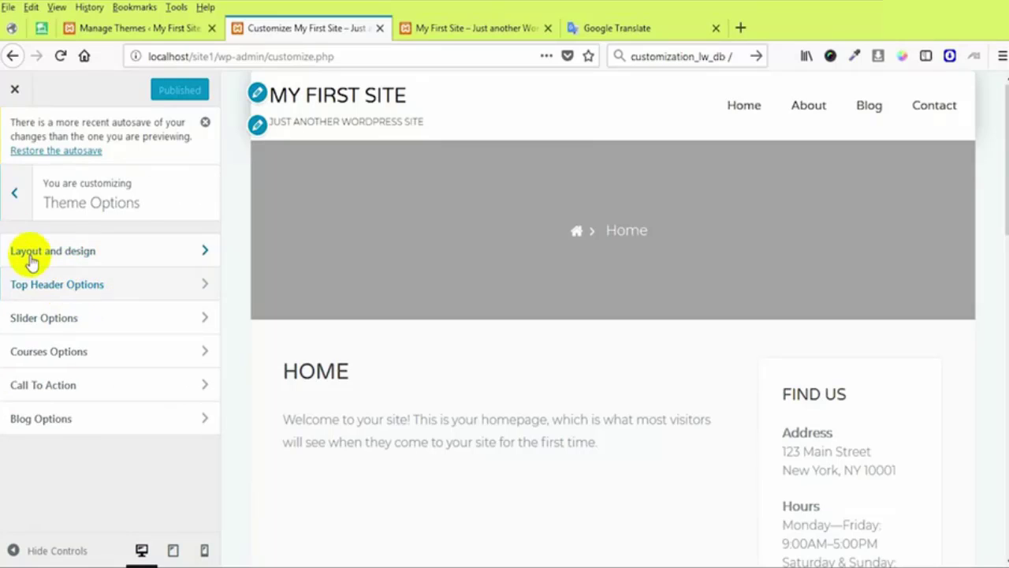
{"action": "left_click", "coordinate": [58, 254]}
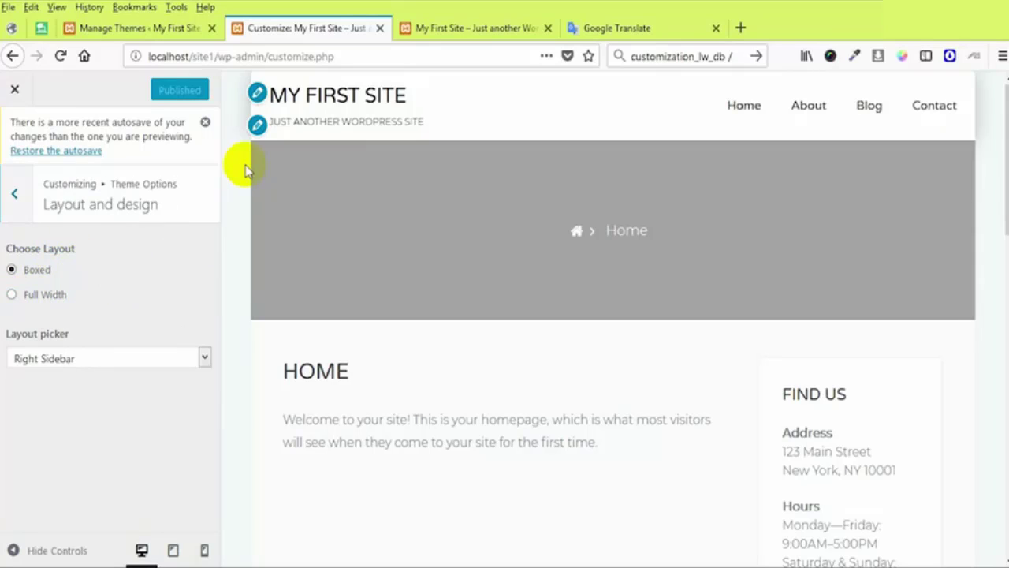
{"action": "double_click", "coordinate": [15, 270]}
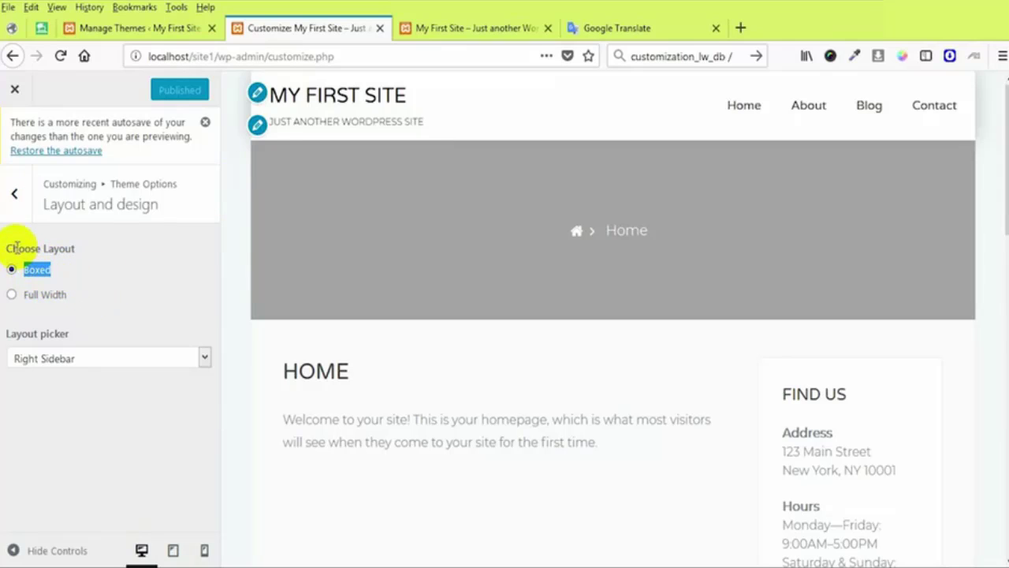
{"action": "left_click_drag", "start_coordinate": [7, 246], "coordinate": [111, 250]}
{"action": "left_click", "coordinate": [11, 270]}
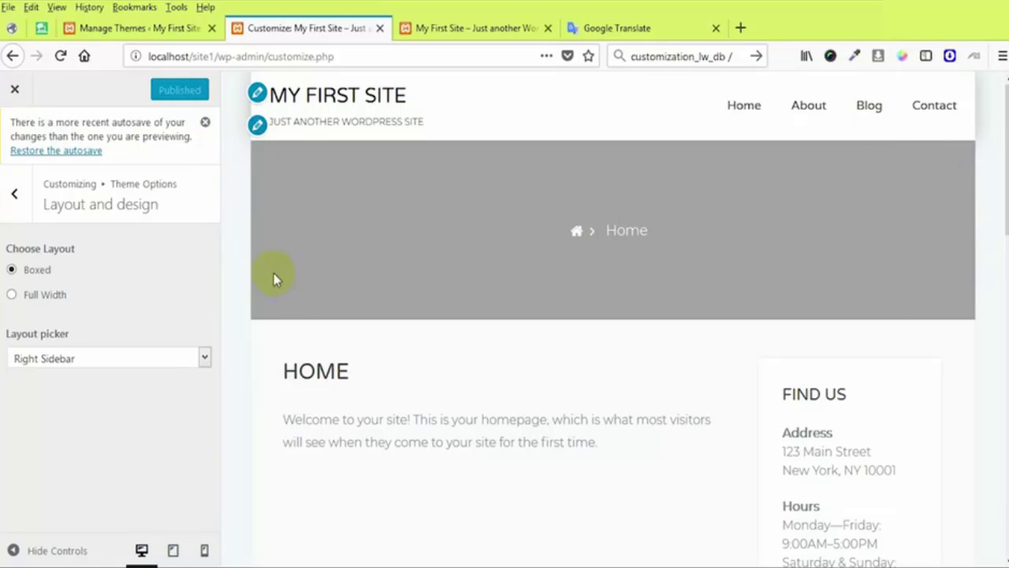
{"action": "left_click", "coordinate": [11, 296]}
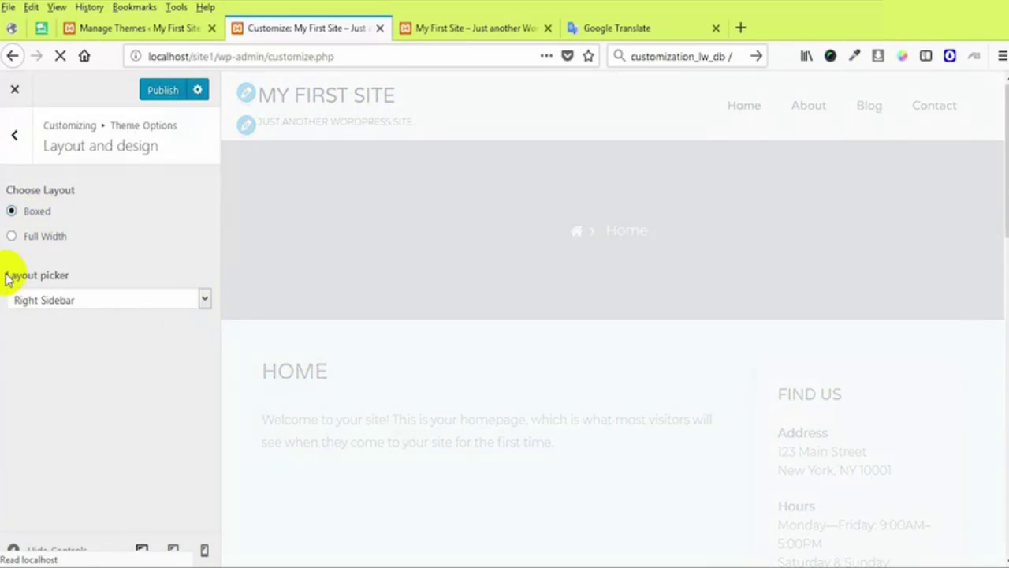
Open the Layout picker's list of sidebar choices in the Layout and design settings
{"action": "left_click_drag", "start_coordinate": [11, 273], "coordinate": [84, 282]}
{"action": "left_click", "coordinate": [84, 281]}
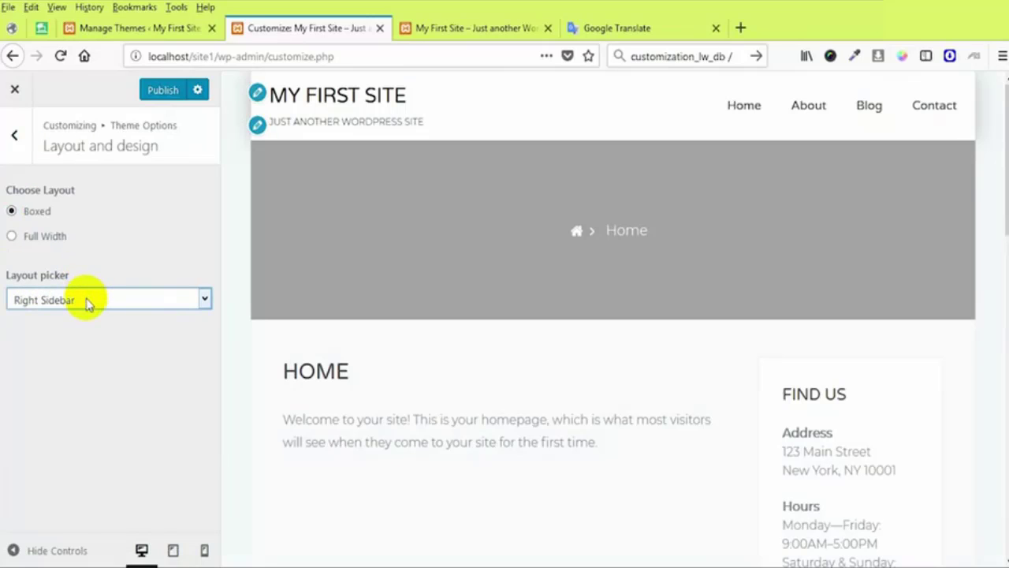
{"action": "left_click", "coordinate": [86, 304]}
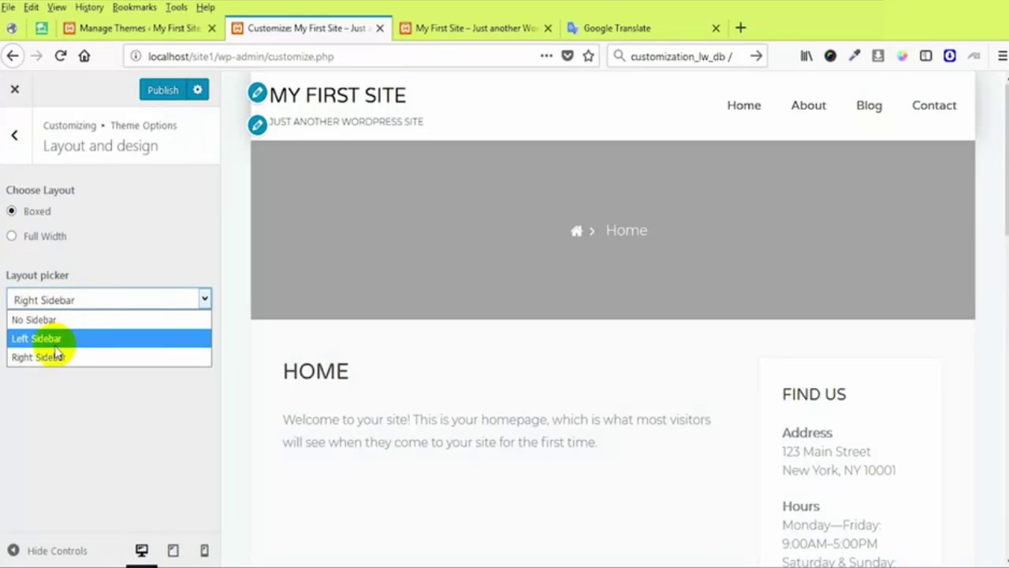